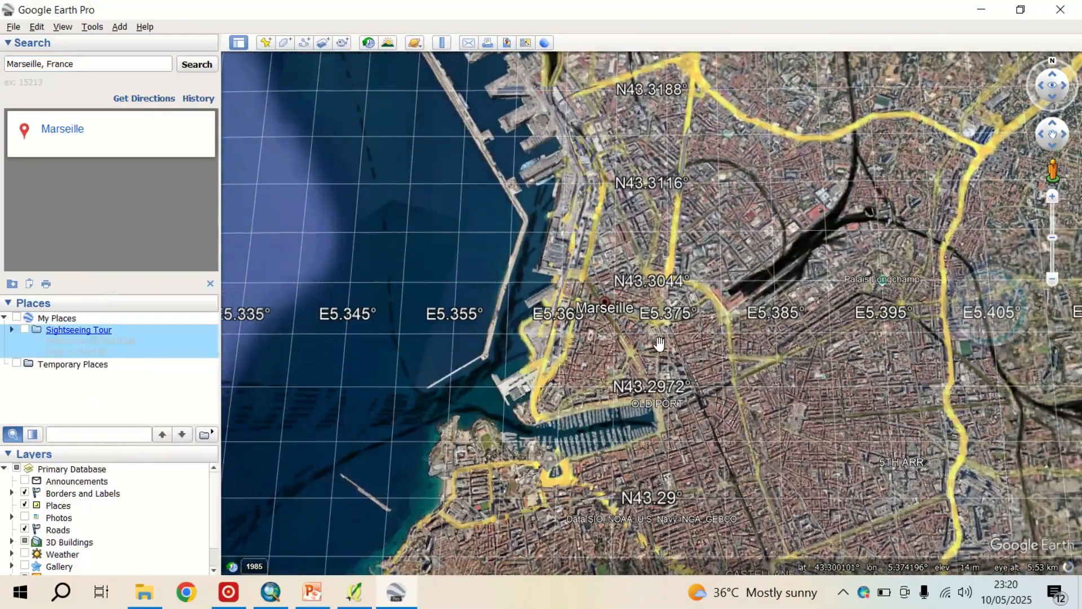
# - Switch to the PowerPoint presentation and review the Steps slide for the study area boundary instructions
pyautogui.scroll(2, 659, 343)
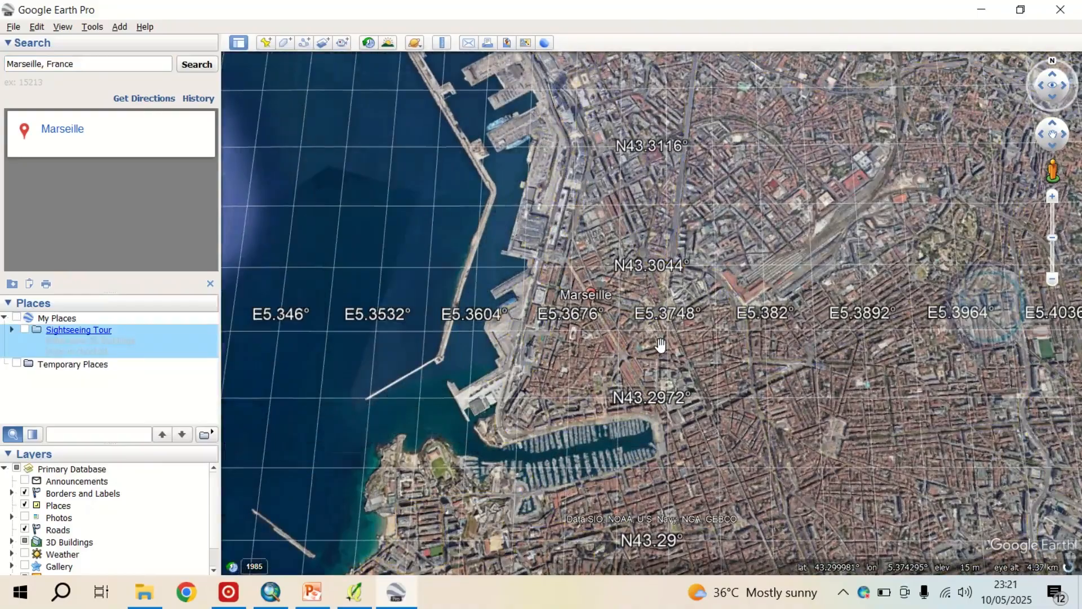
pyautogui.scroll(1, 660, 344)
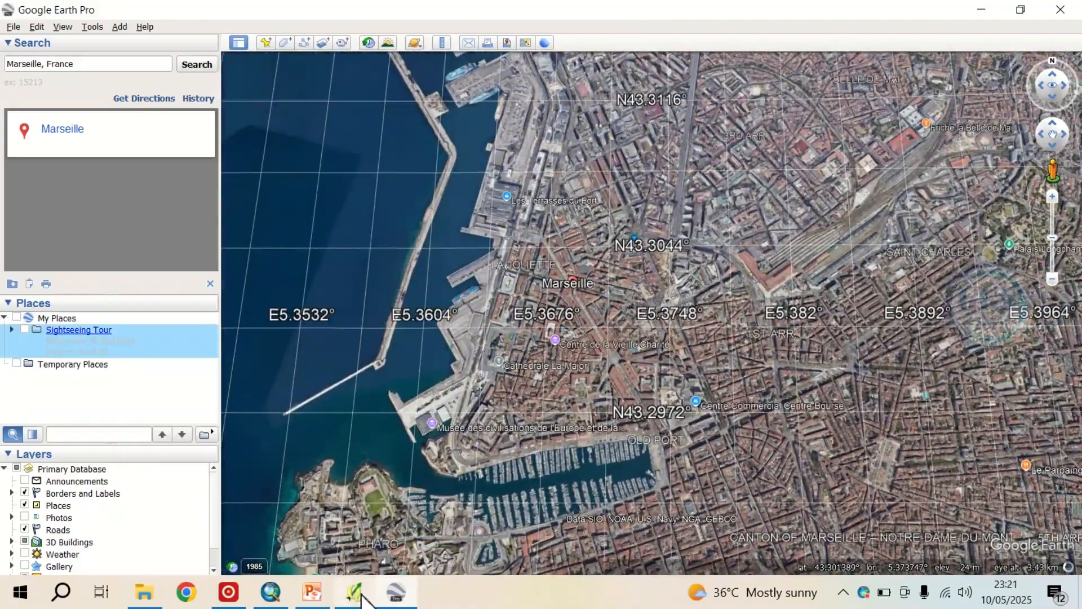
pyautogui.click(312, 591)
pyautogui.scroll(-3, 488, 298)
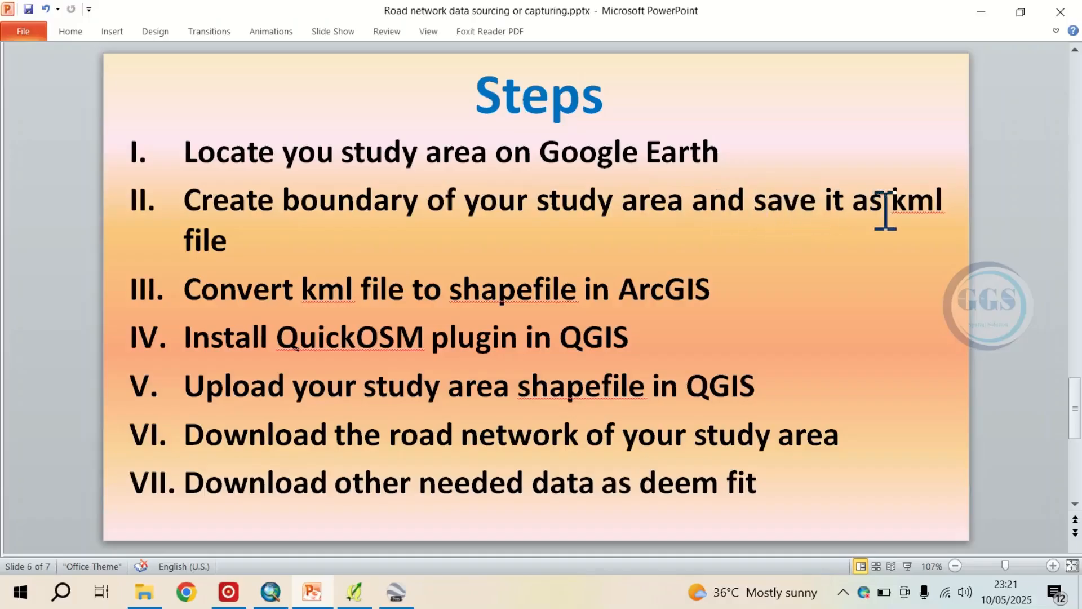
pyautogui.click(981, 11)
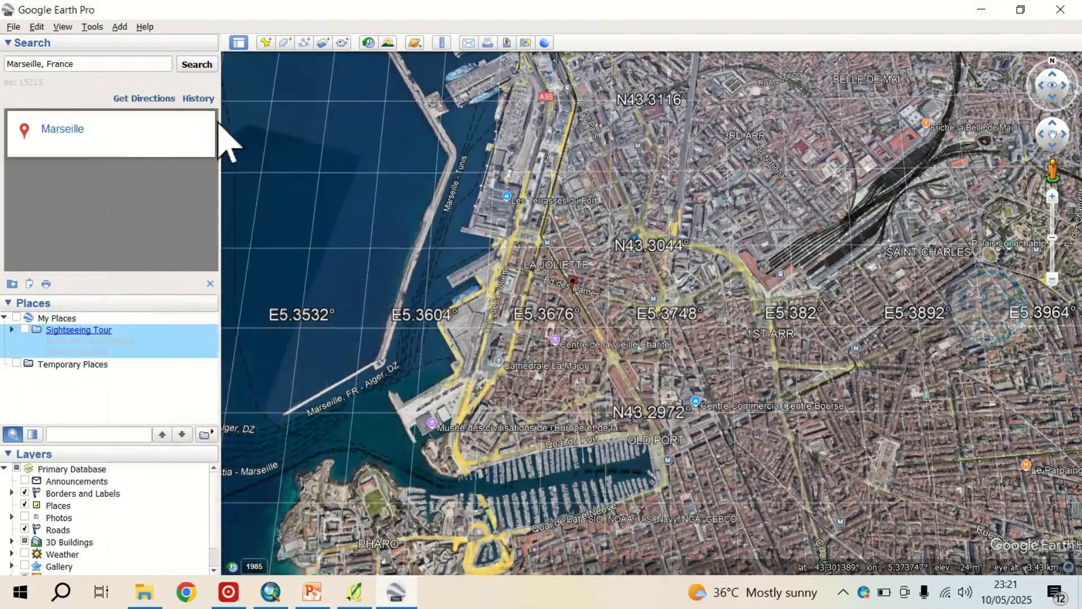
# - Draw a four-corner polygon over central Marseille, from the La Joliette port area to the Old Port, and name it Polygon
pyautogui.click(284, 44)
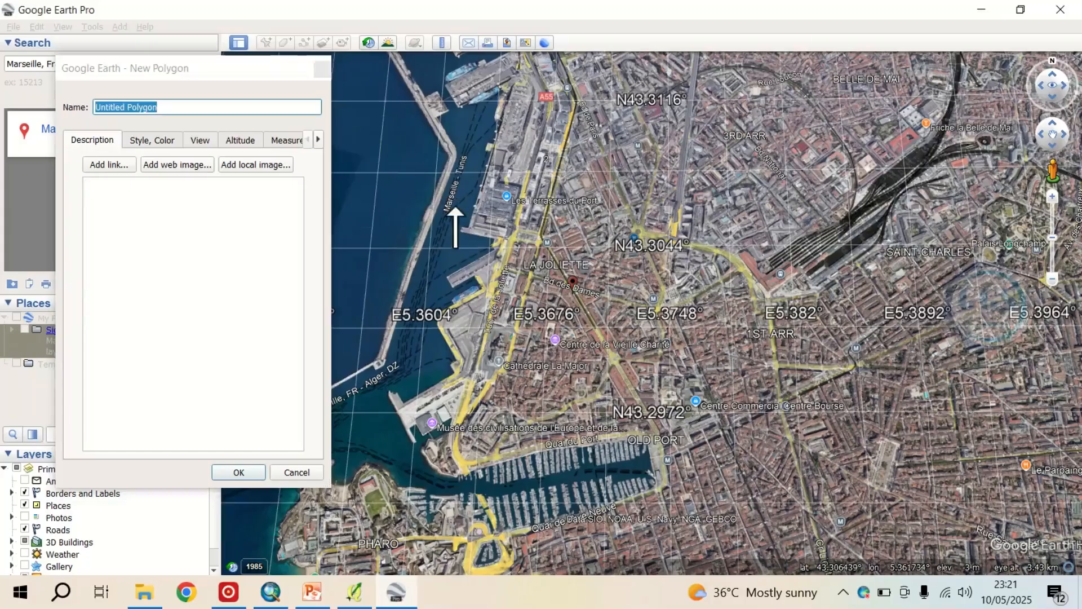
pyautogui.click(455, 205)
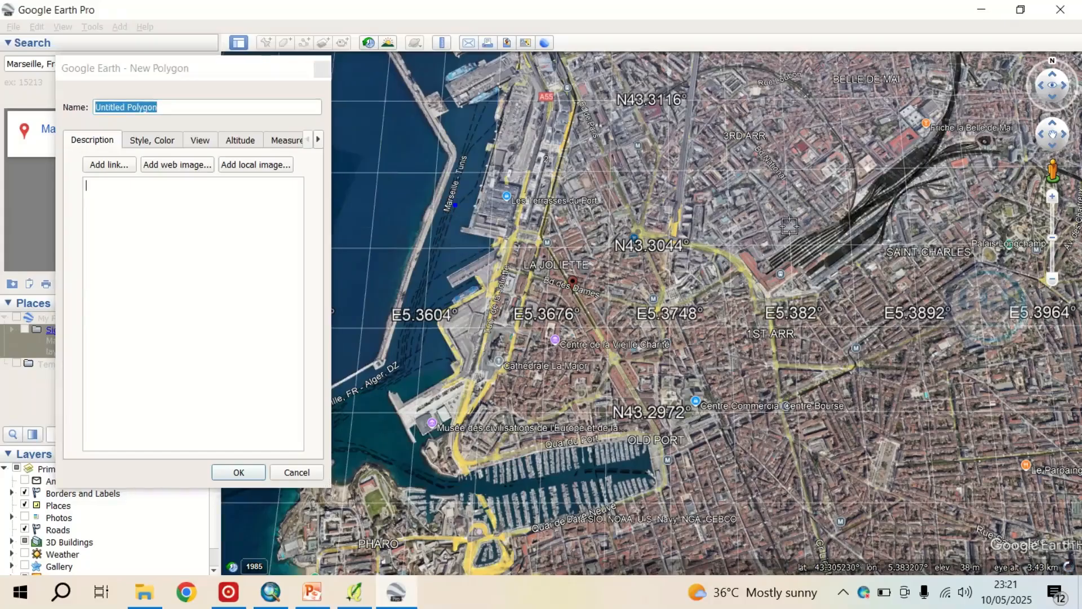
pyautogui.click(744, 477)
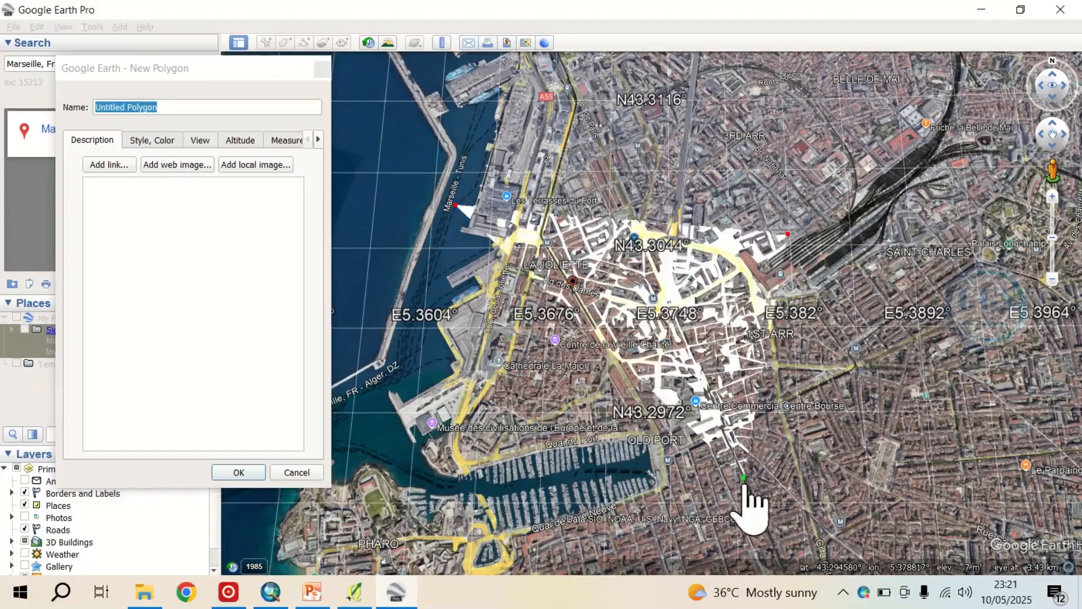
pyautogui.click(419, 478)
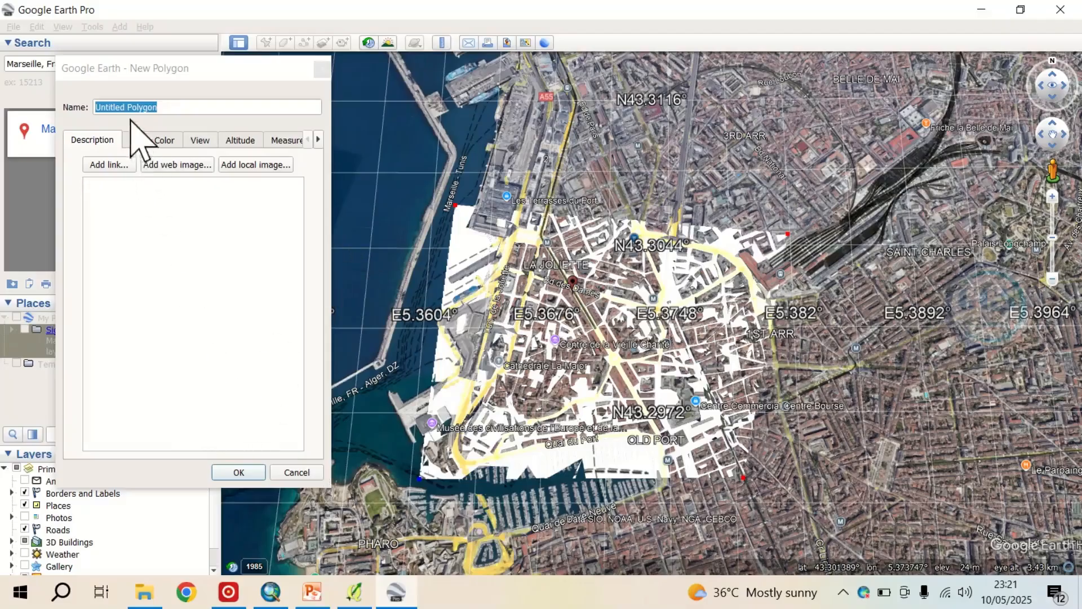
pyautogui.write('Polygon')
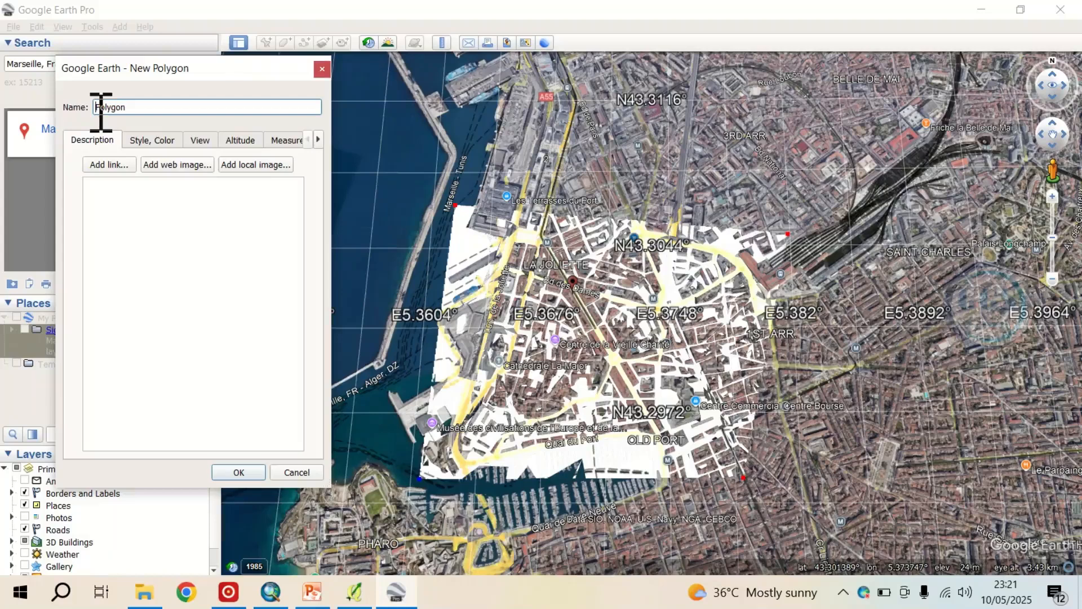
pyautogui.click(224, 475)
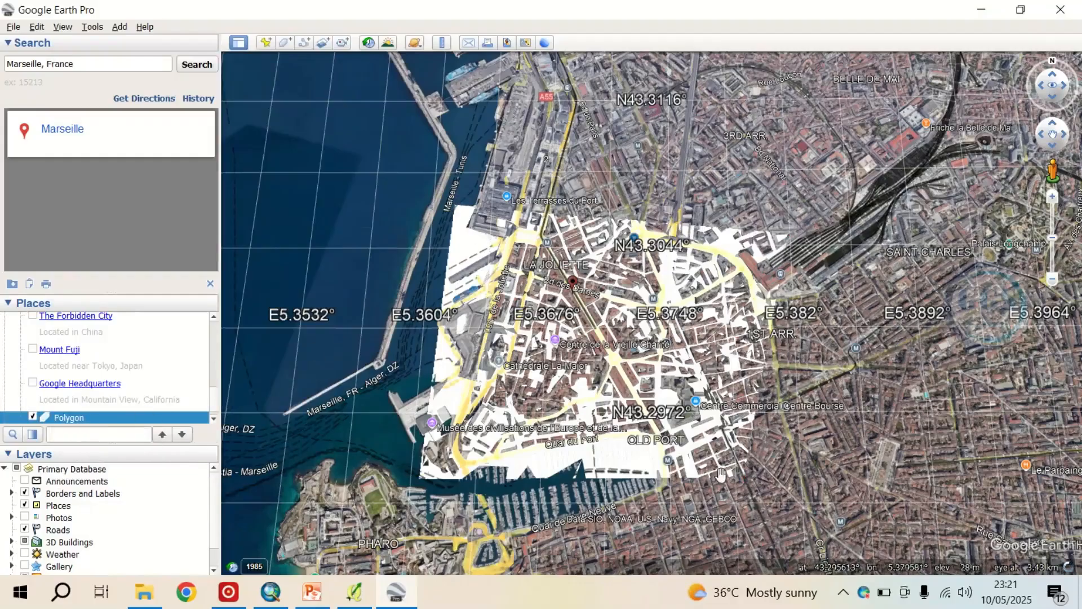
# - Save the polygon place as Polygon.kmz in the Atlas folder inside Modules\Road map atlas
pyautogui.rightClick(80, 422)
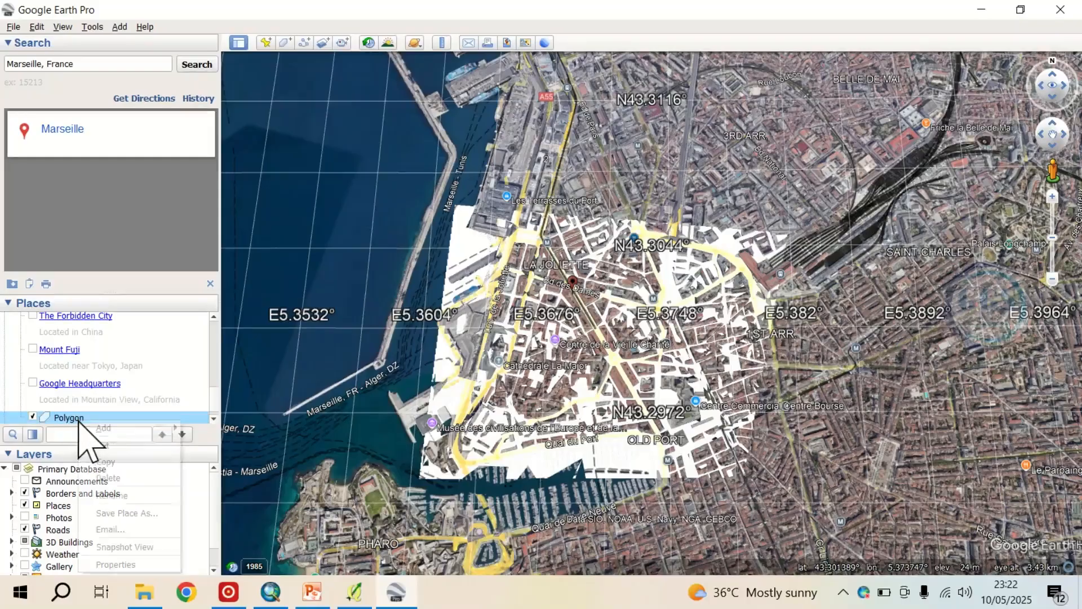
pyautogui.click(129, 513)
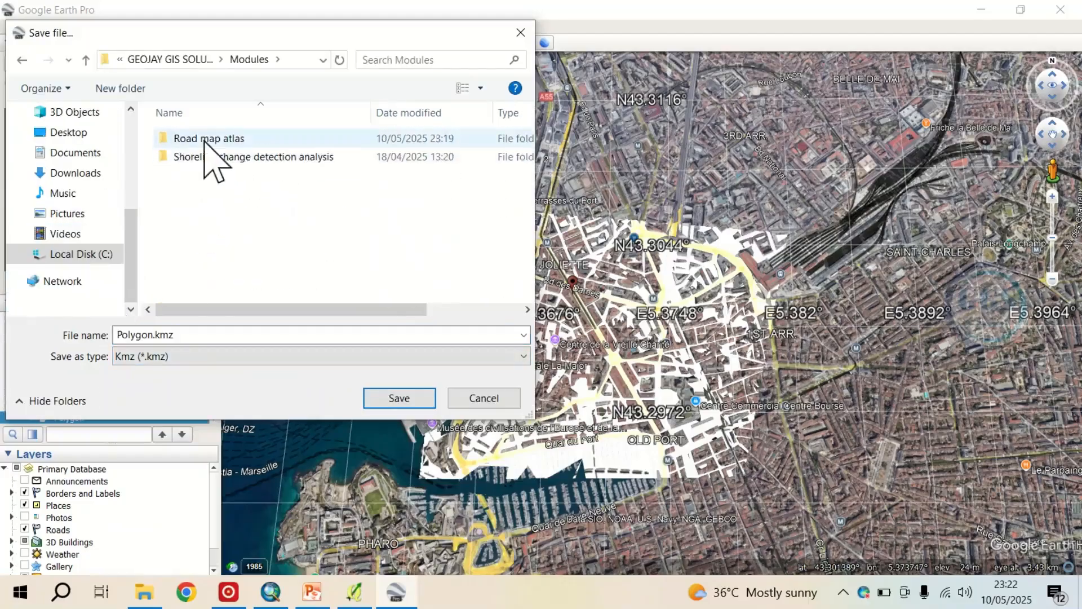
pyautogui.doubleClick(204, 139)
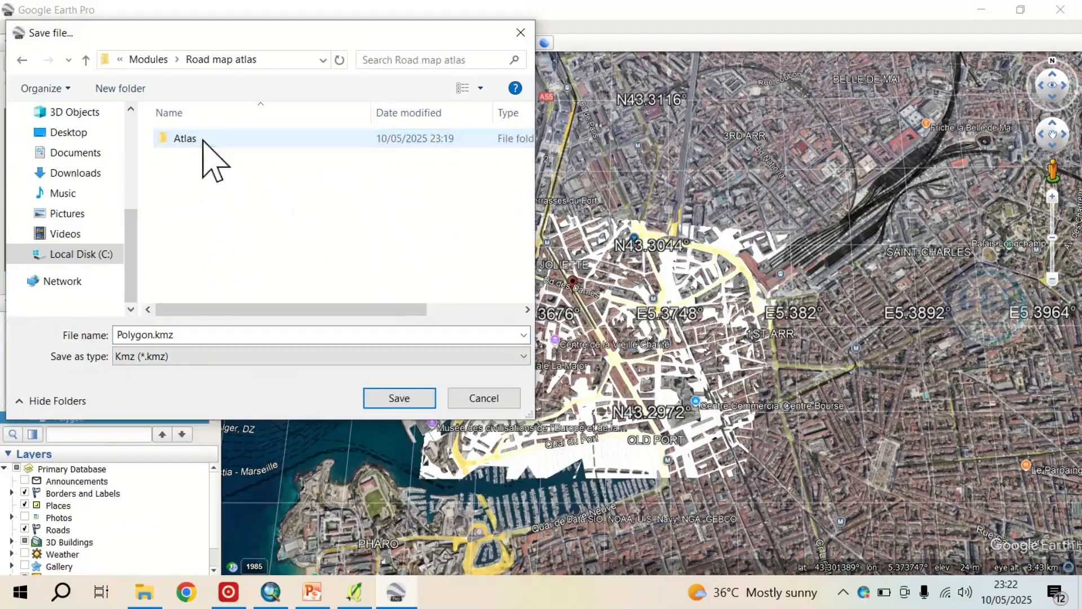
pyautogui.doubleClick(195, 142)
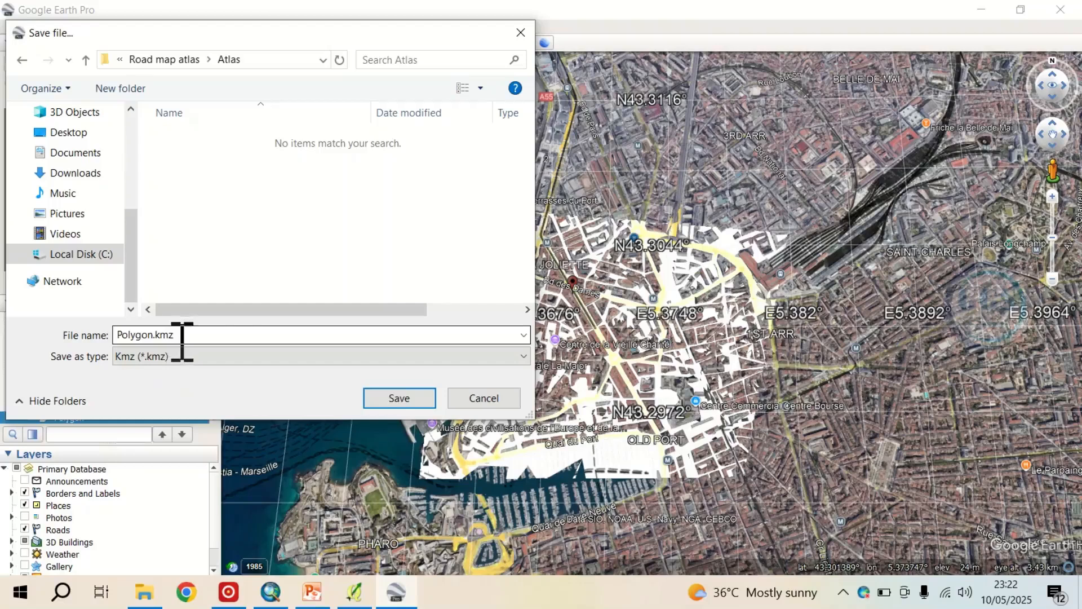
pyautogui.click(399, 398)
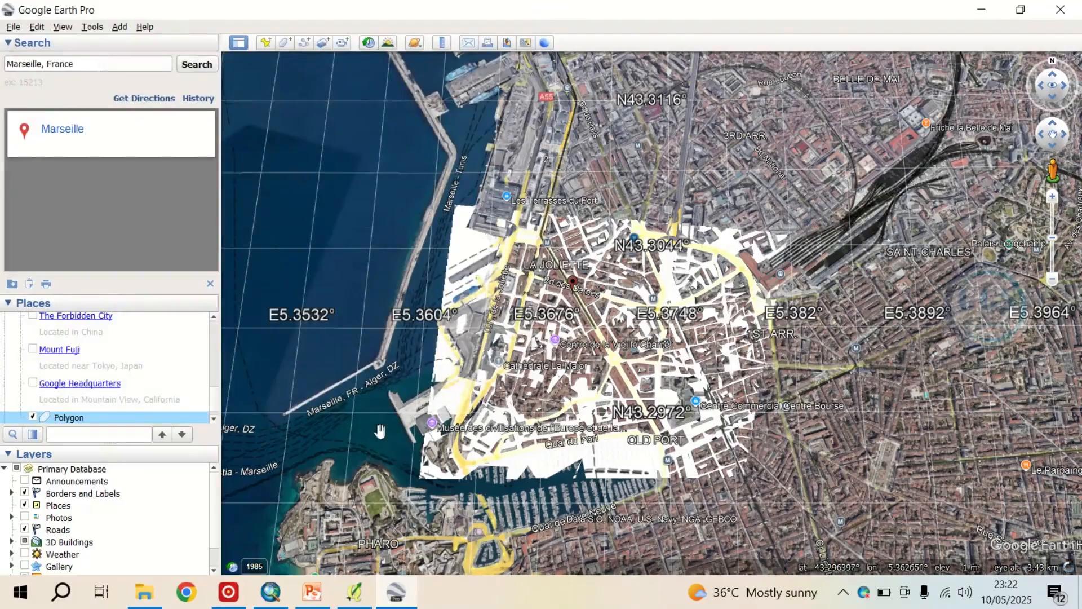
# - Check the Atlas folder in File Explorer for Polygon.kmz, and review the KML conversion instruction on the PowerPoint Steps slide
pyautogui.click(151, 594)
pyautogui.doubleClick(190, 183)
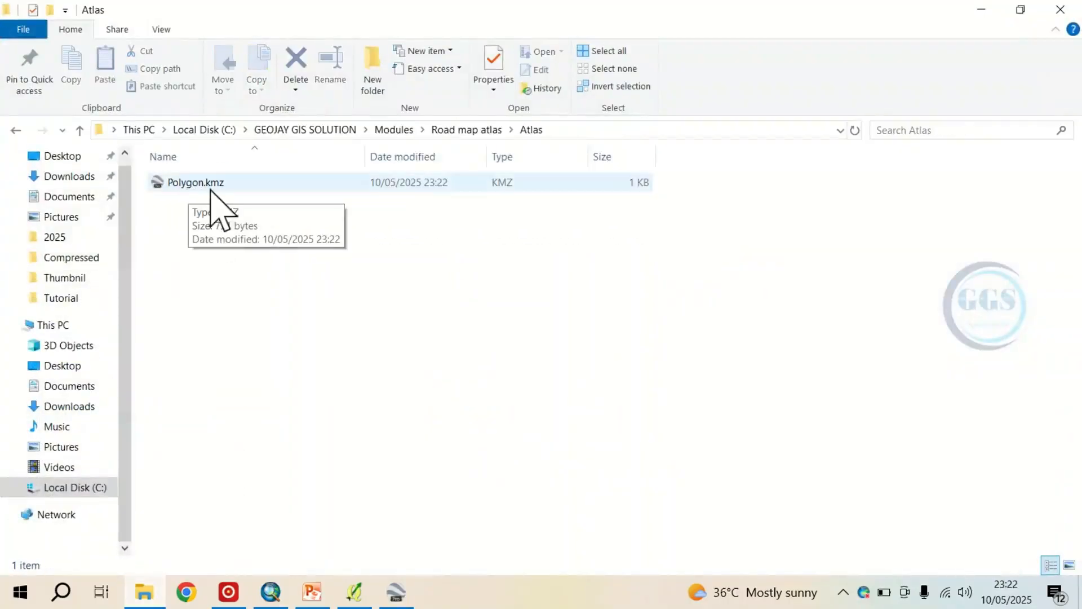
pyautogui.click(981, 12)
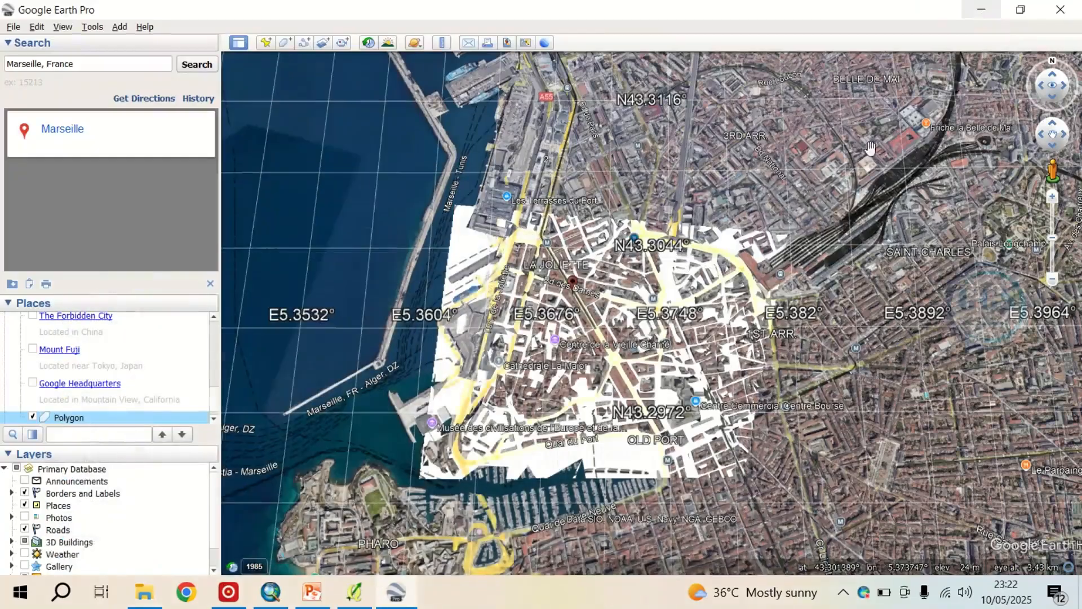
pyautogui.click(312, 592)
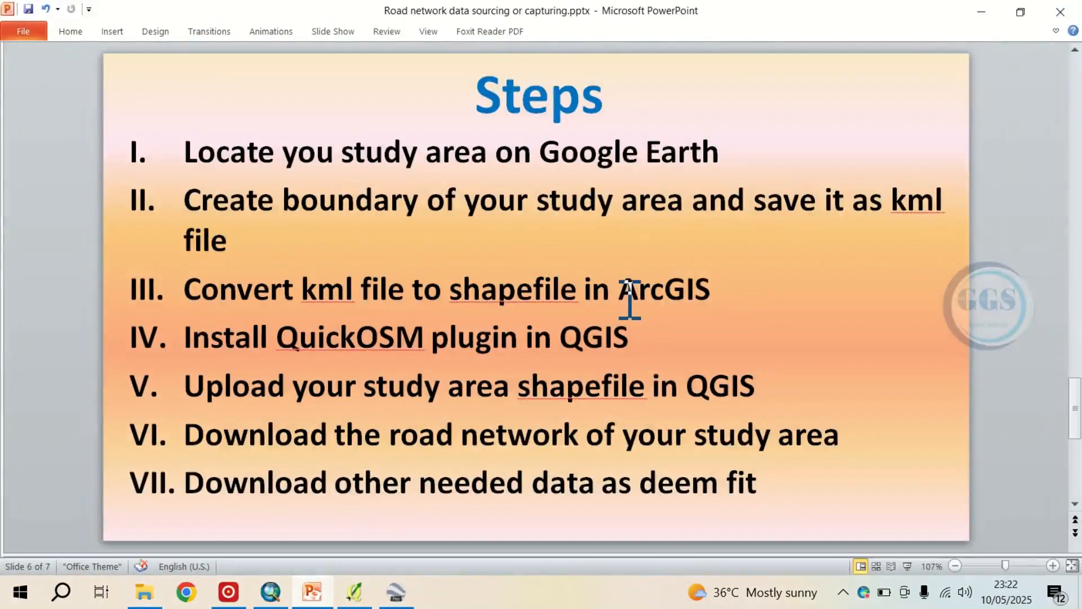
# - Switch to ArcMap and open the KML To Layer conversion tool from ArcToolbox
pyautogui.click(272, 593)
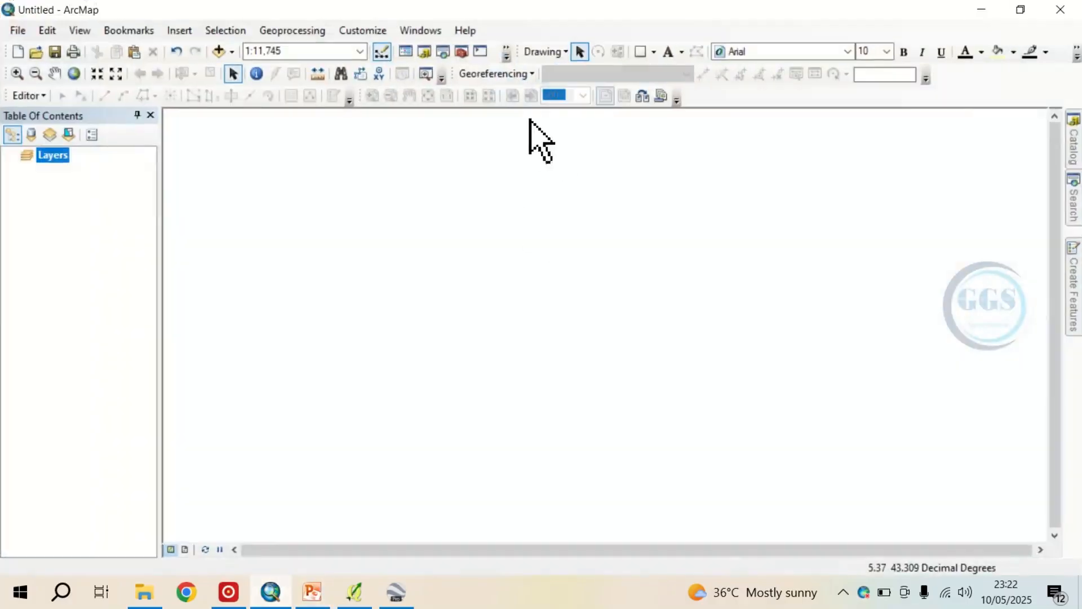
pyautogui.click(462, 51)
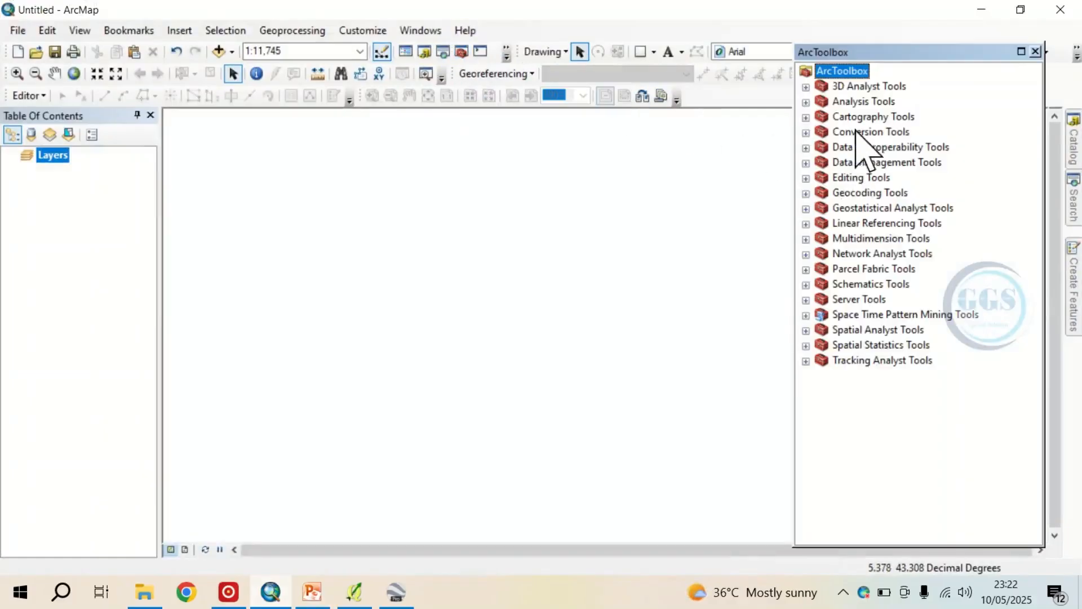
pyautogui.click(806, 133)
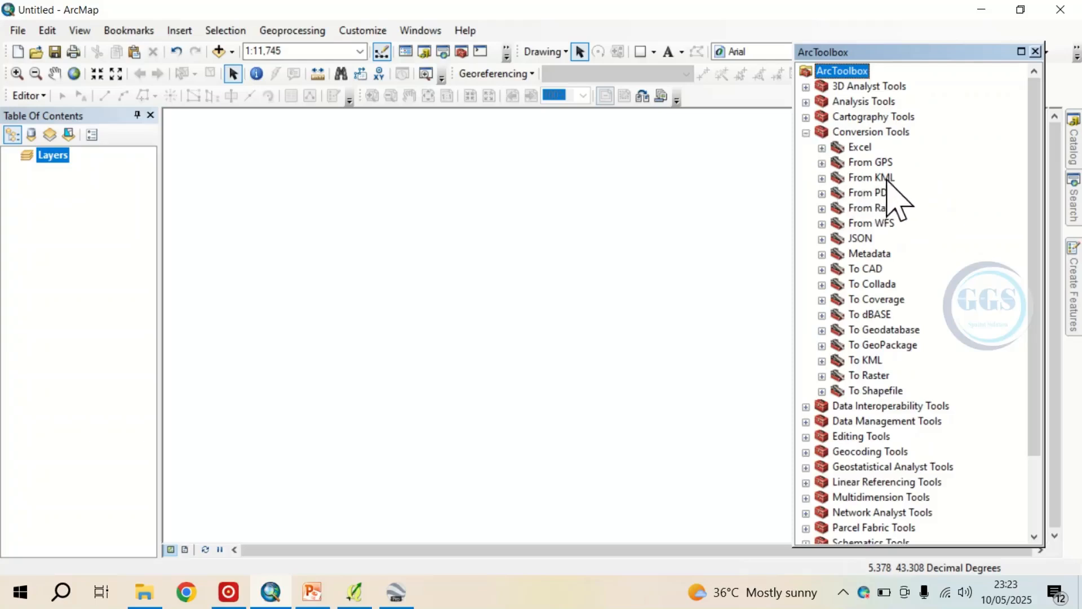
pyautogui.click(822, 178)
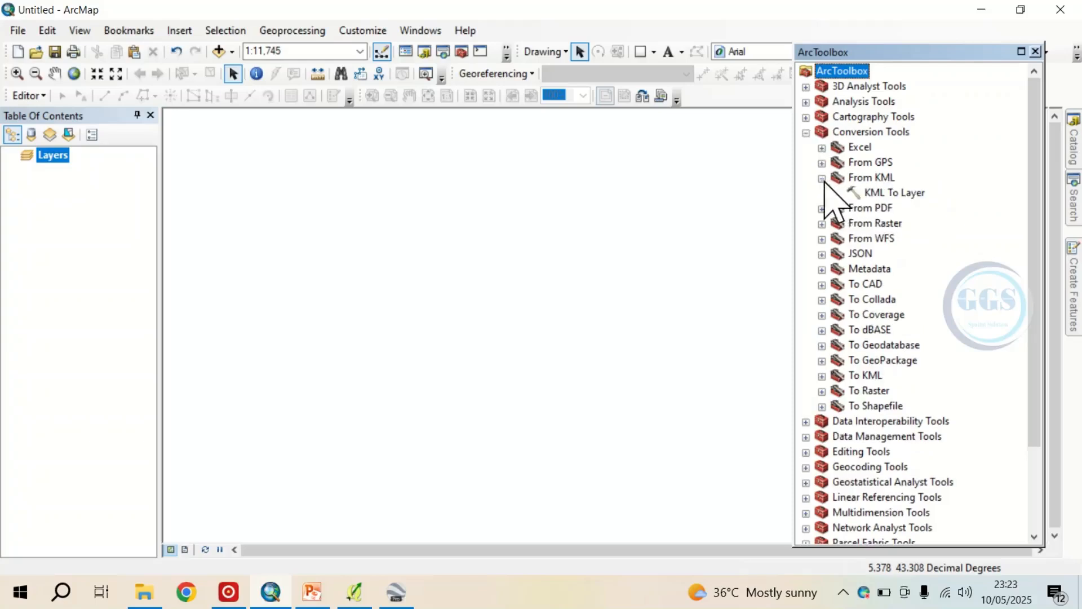
pyautogui.doubleClick(891, 192)
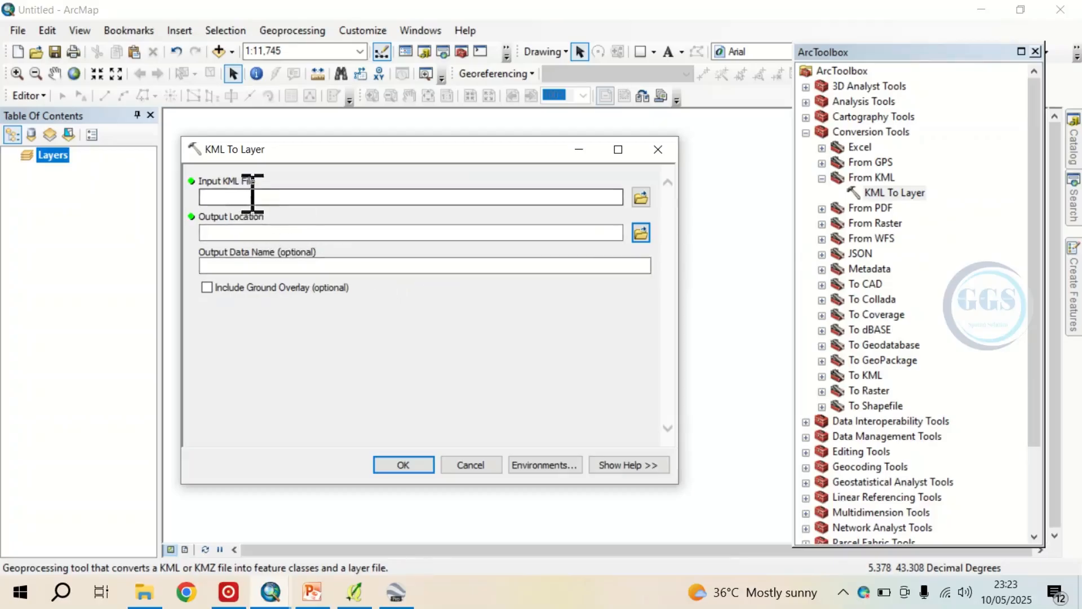
# - Set the input KML file to Polygon.kmz from the Modules\Road map atlas\Atlas folder
pyautogui.click(642, 200)
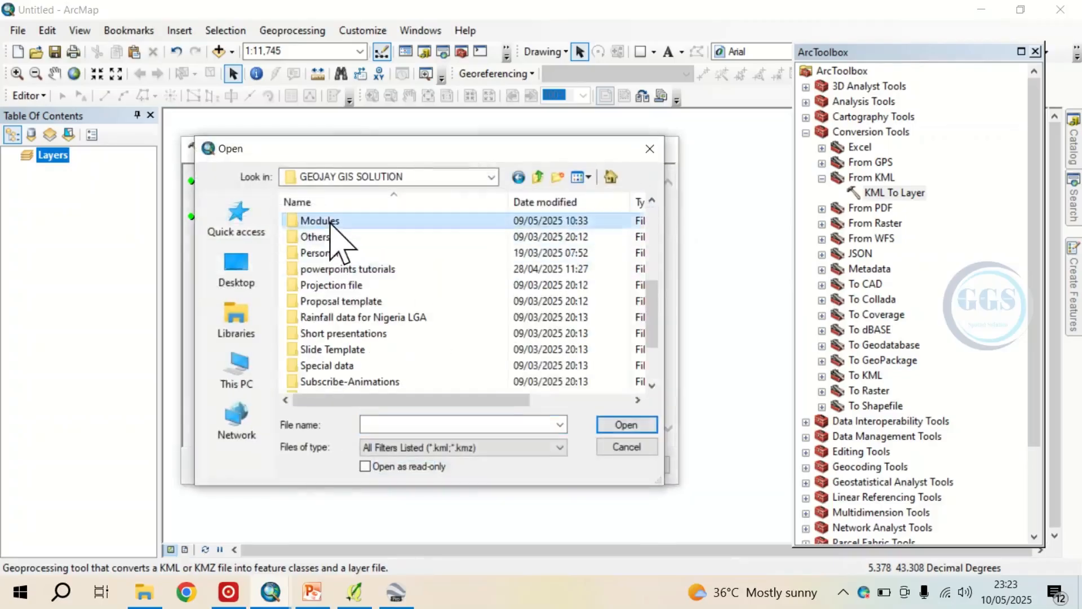
pyautogui.doubleClick(329, 223)
pyautogui.doubleClick(332, 222)
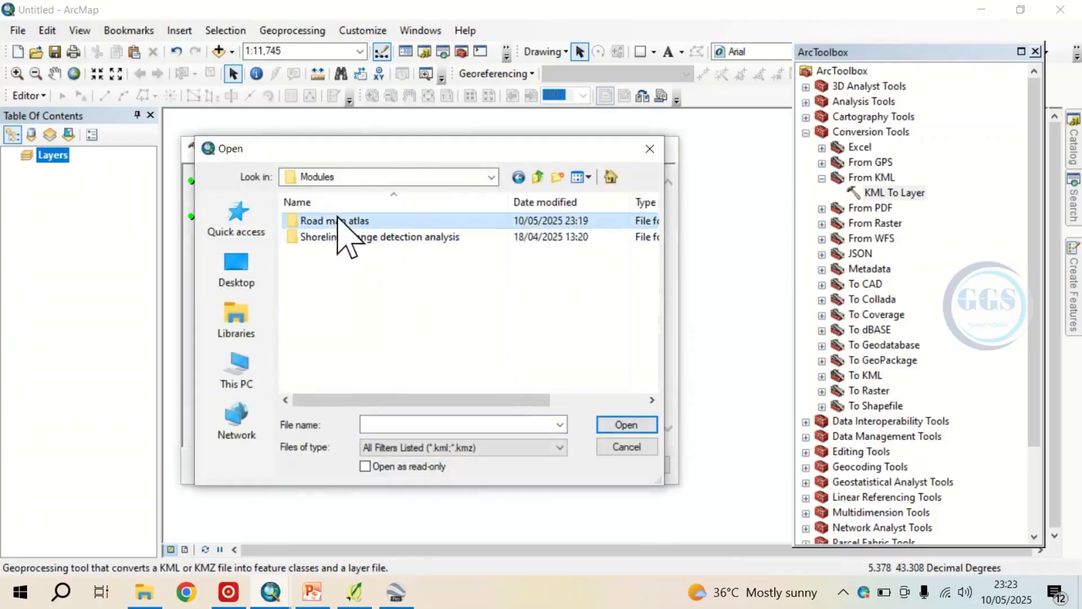
pyautogui.doubleClick(325, 223)
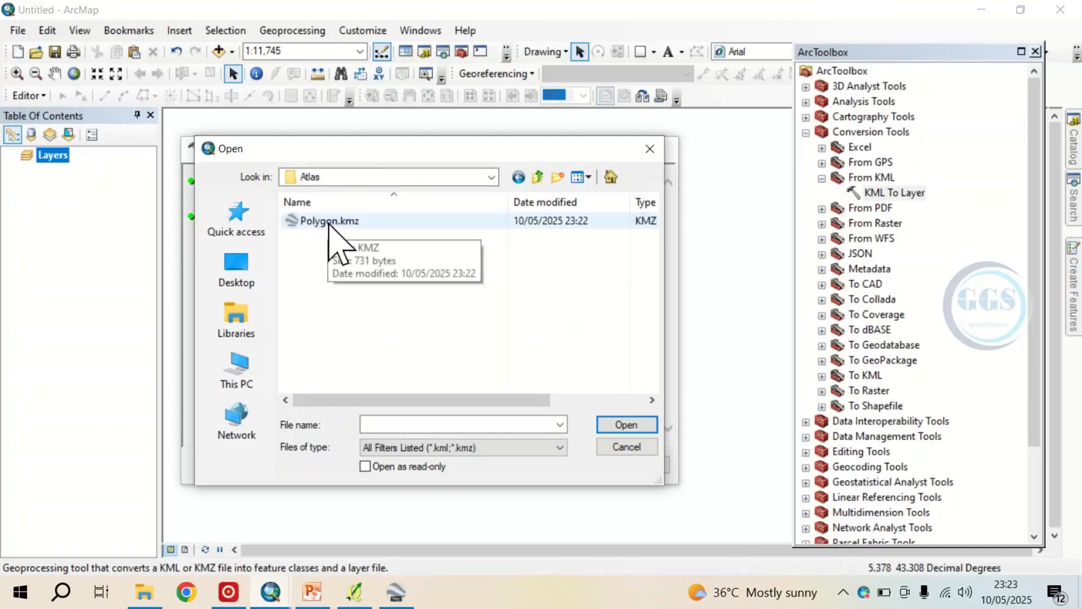
pyautogui.click(329, 221)
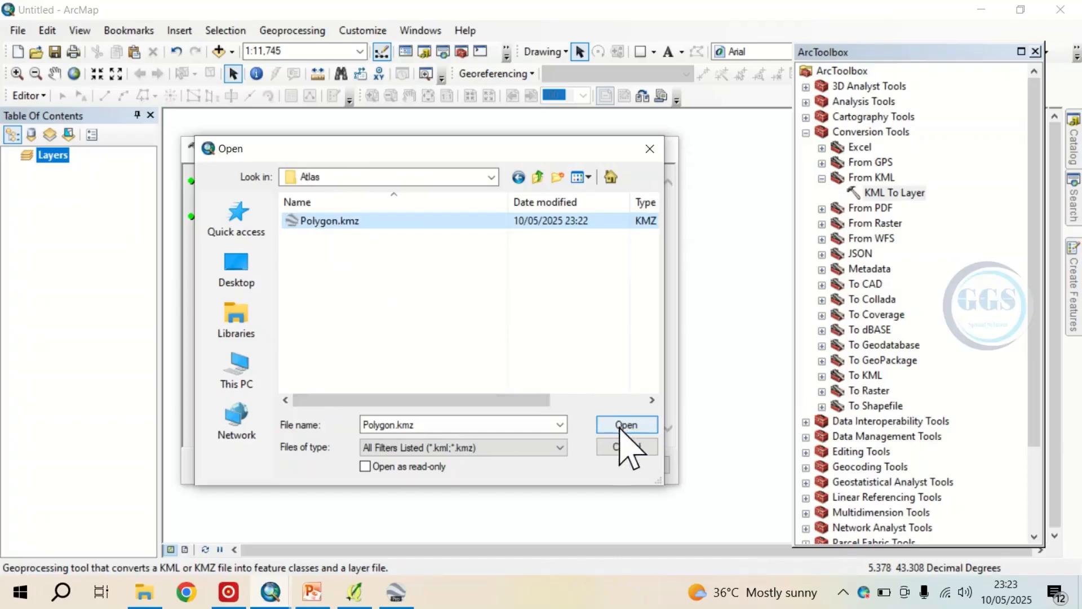
pyautogui.click(620, 427)
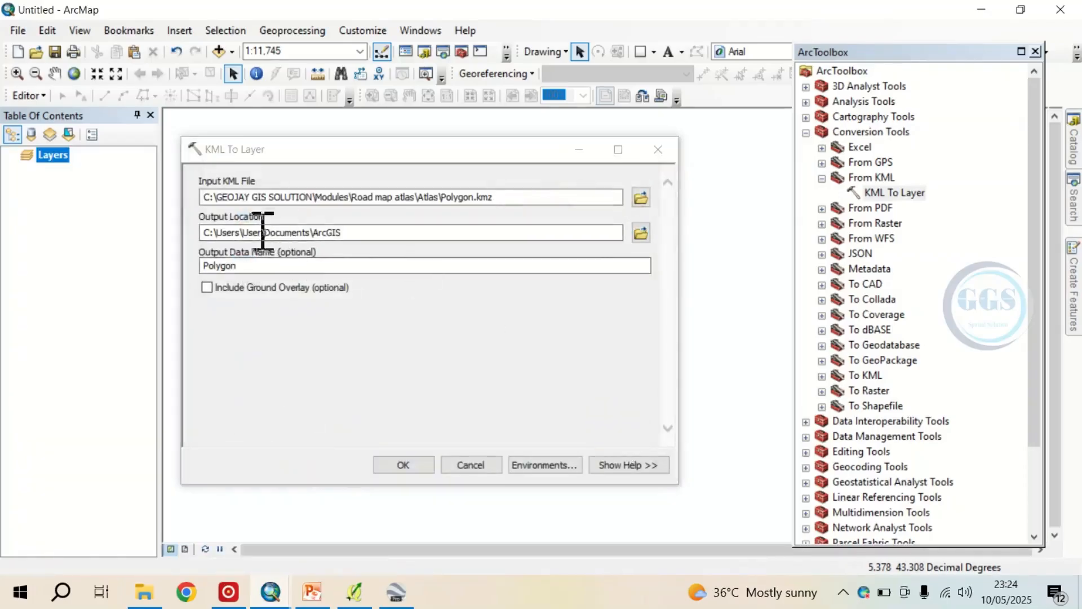
# - Set the conversion's output location to the Atlas folder inside Road map atlas
pyautogui.click(640, 232)
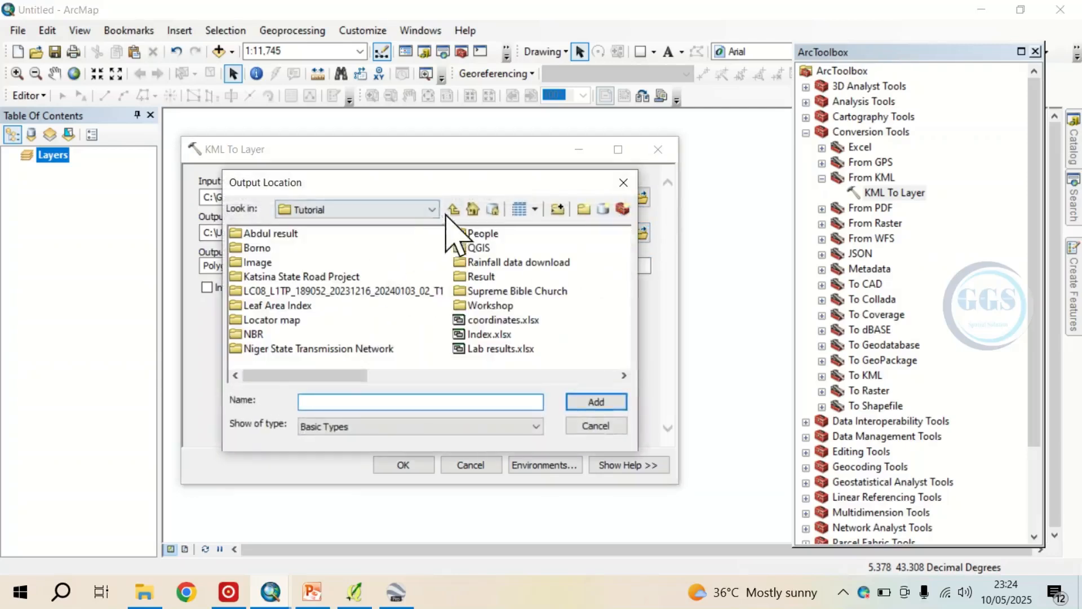
pyautogui.click(454, 210)
pyautogui.doubleClick(250, 234)
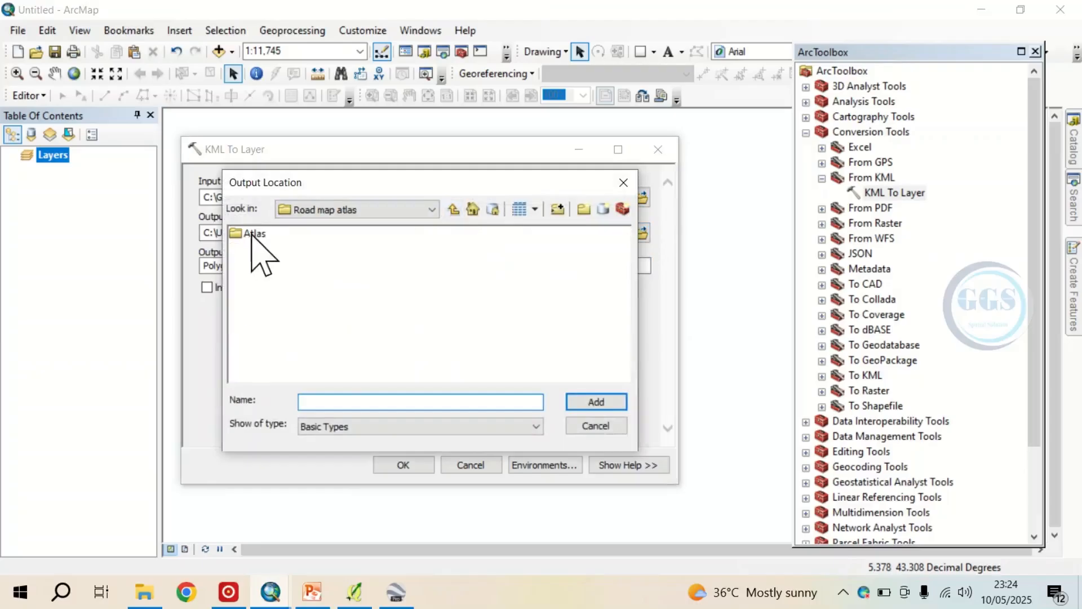
pyautogui.click(253, 233)
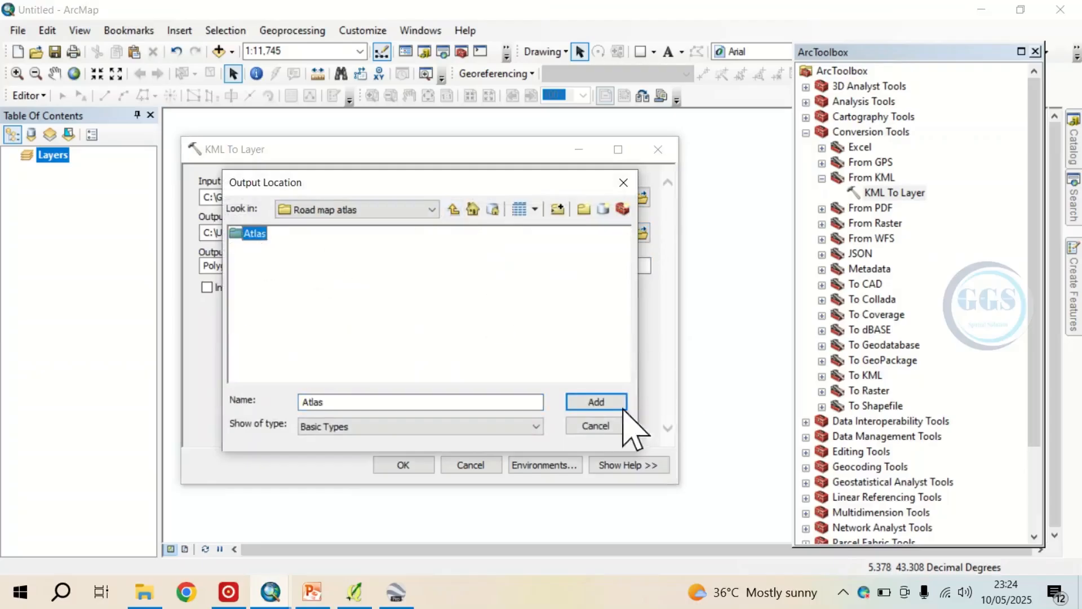
pyautogui.click(596, 401)
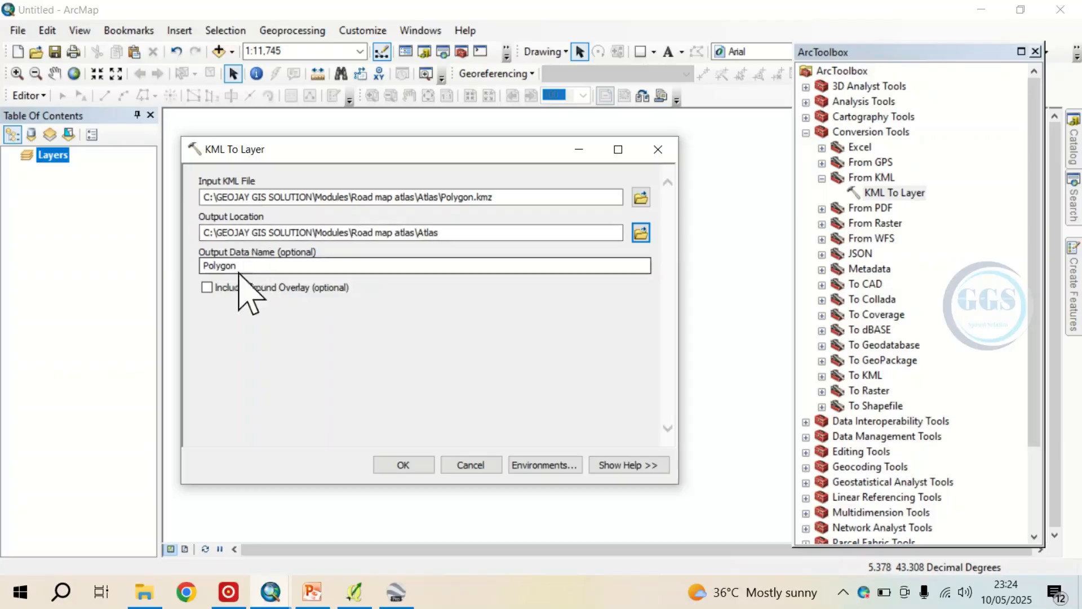
# - Keep Polygon as the output data name and run the KML To Layer conversion
pyautogui.moveTo(241, 271); pyautogui.dragTo(206, 272)
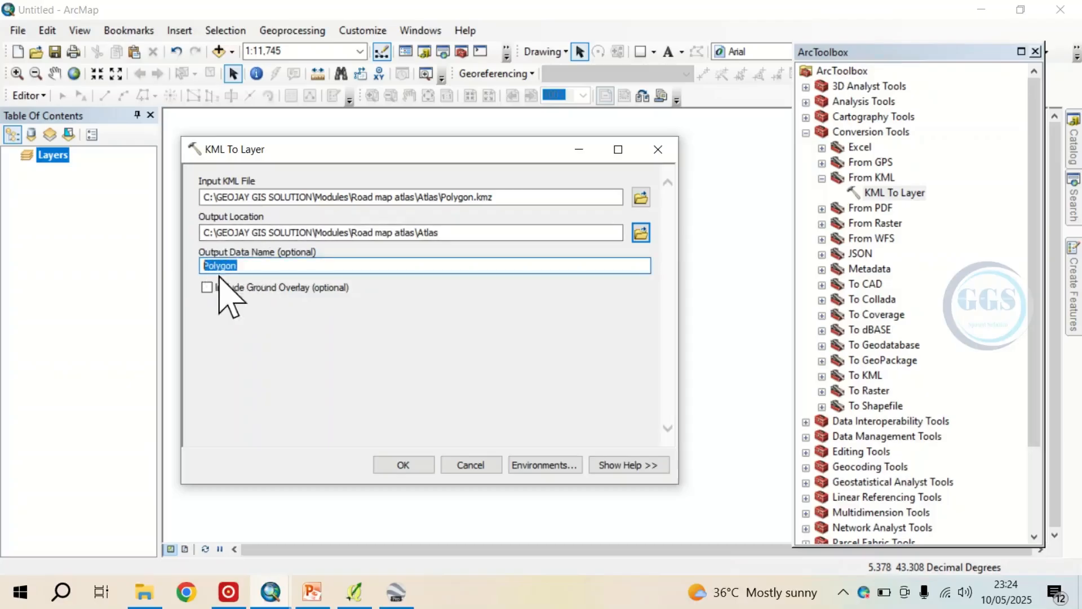
pyautogui.click(237, 269)
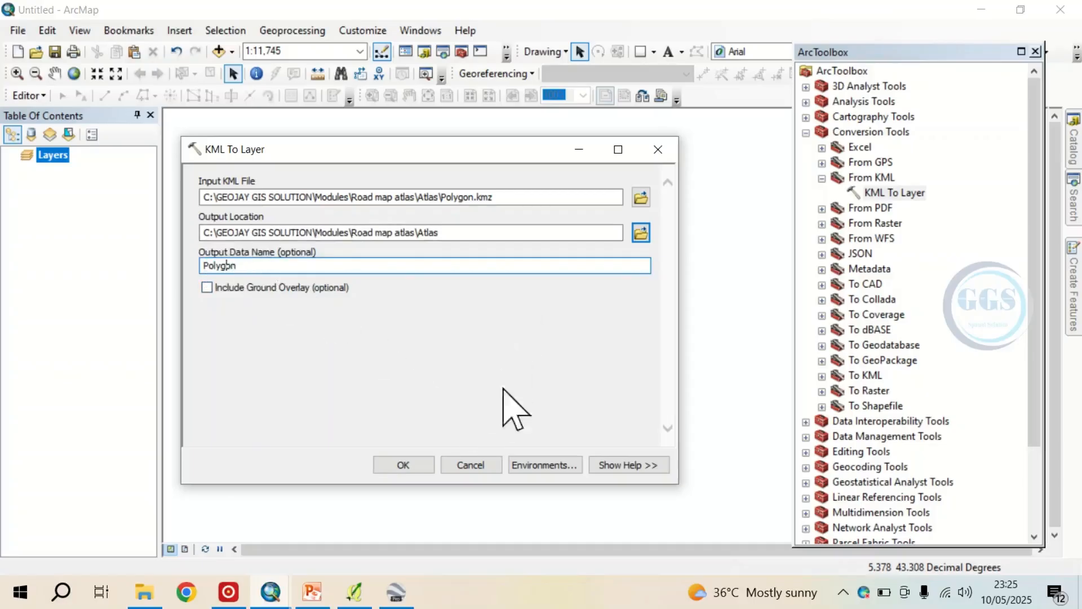
pyautogui.click(420, 466)
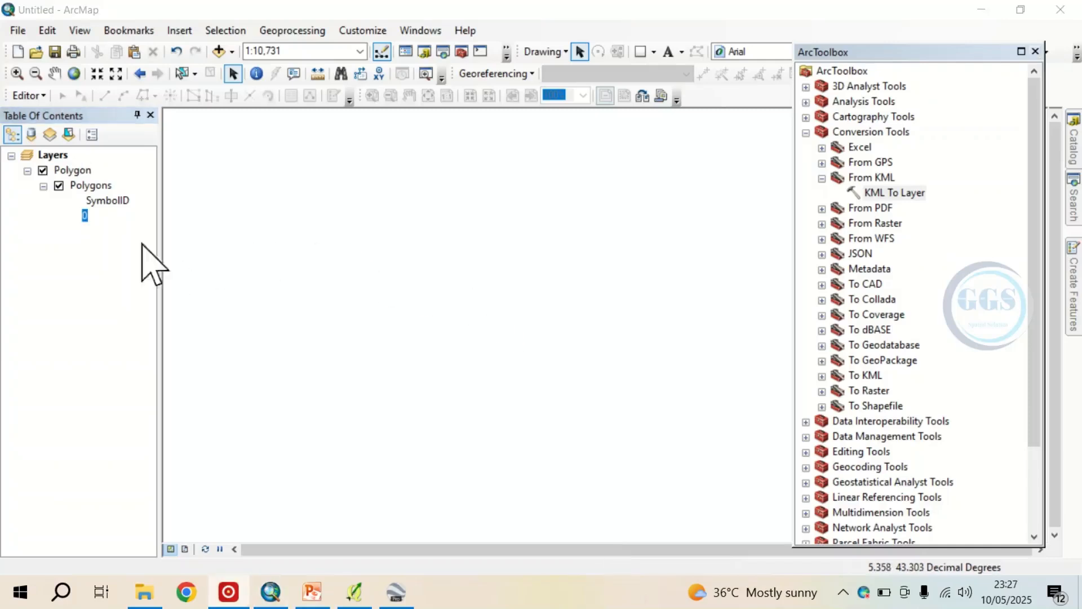
# - Symbolize the converted polygon with the Hollow style and an outline width of 2, and close ArcToolbox
pyautogui.doubleClick(85, 216)
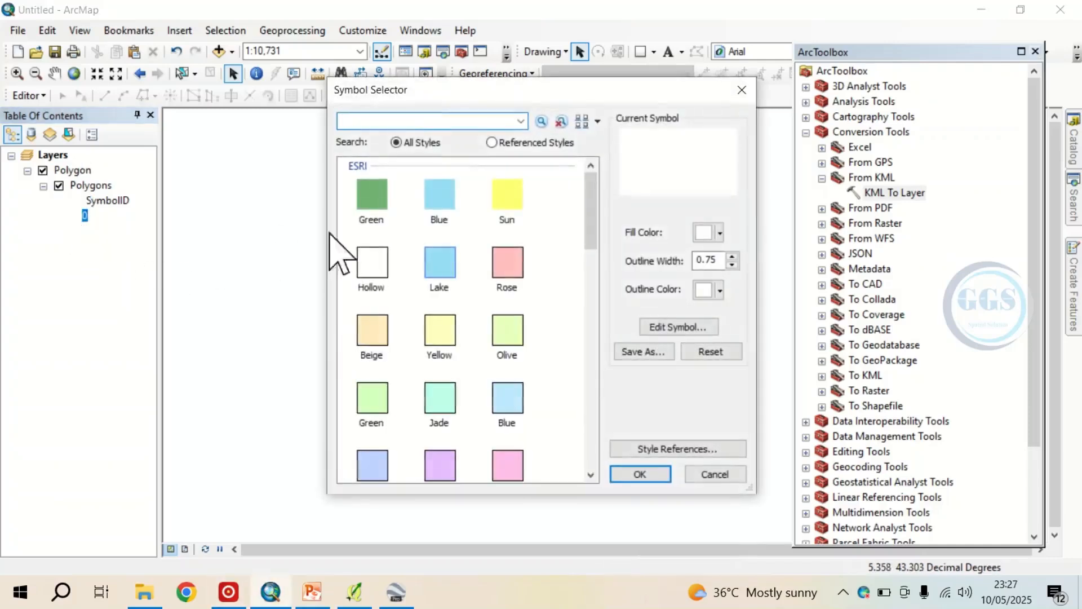
pyautogui.click(372, 264)
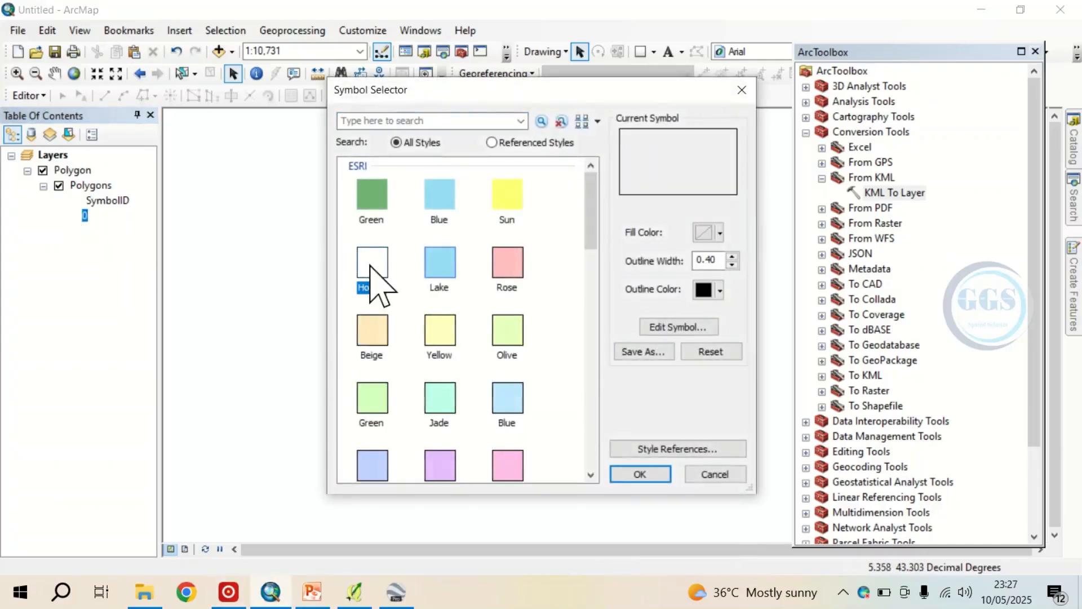
pyautogui.click(734, 257)
pyautogui.click(733, 257)
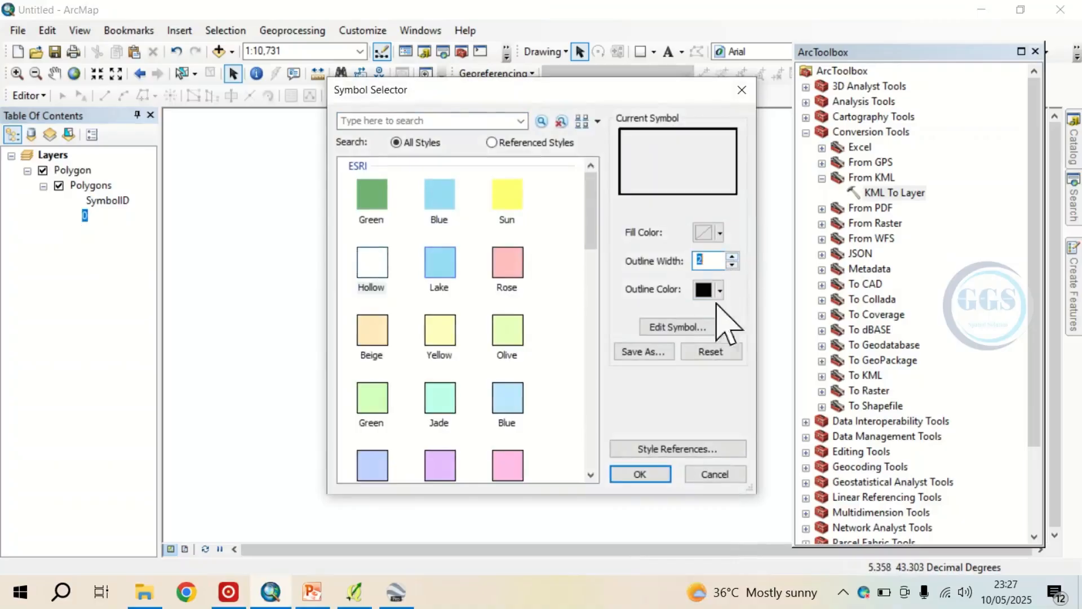
pyautogui.click(641, 475)
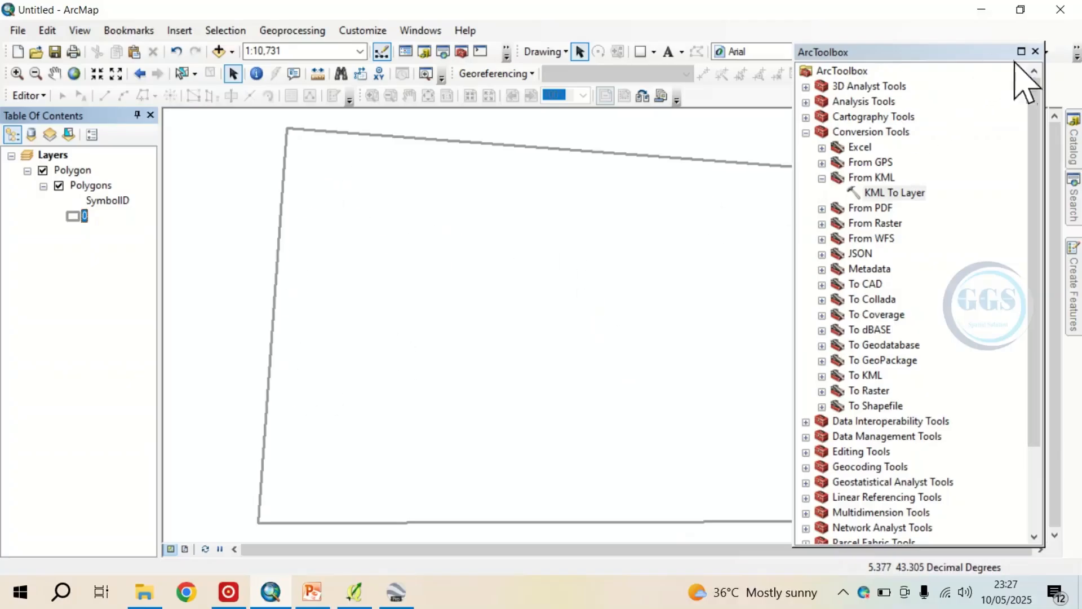
pyautogui.click(1036, 52)
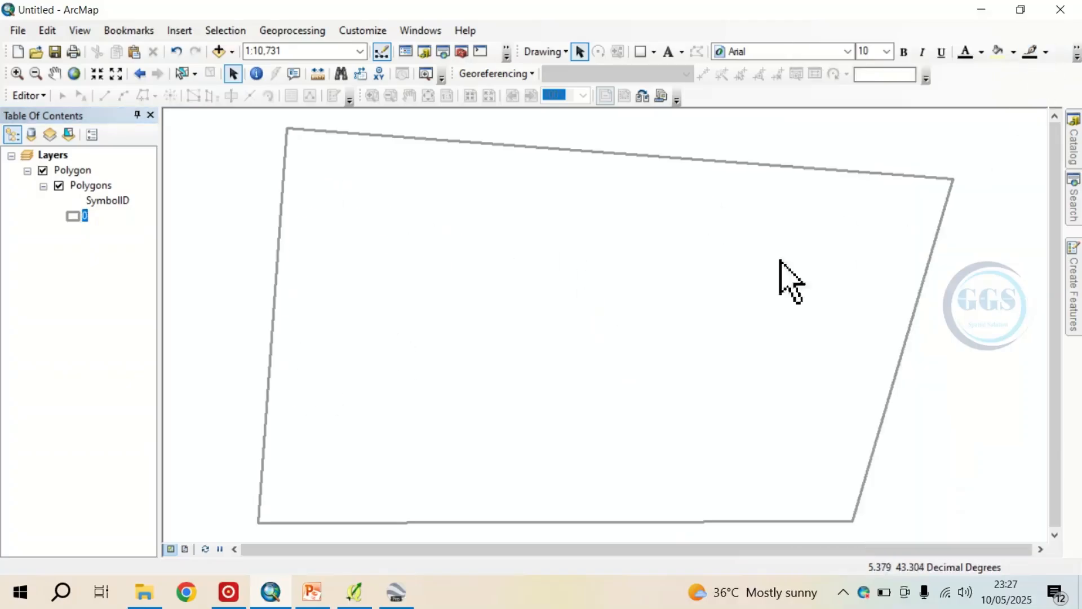
# - Start exporting the Polygons layer's data and set the output location to the Atlas folder inside Road map atlas
pyautogui.click(316, 592)
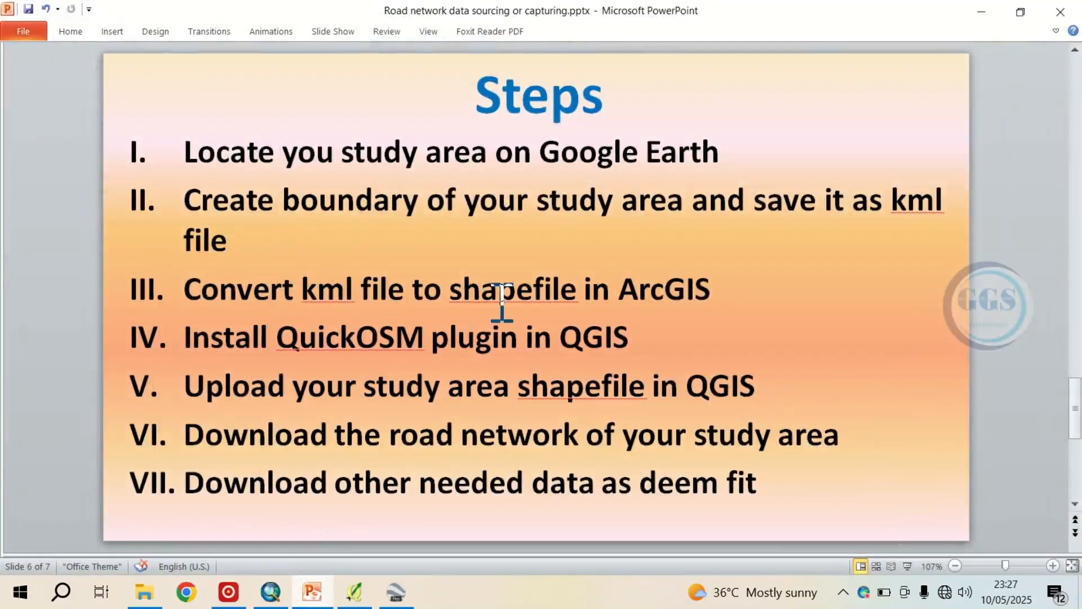
pyautogui.click(983, 13)
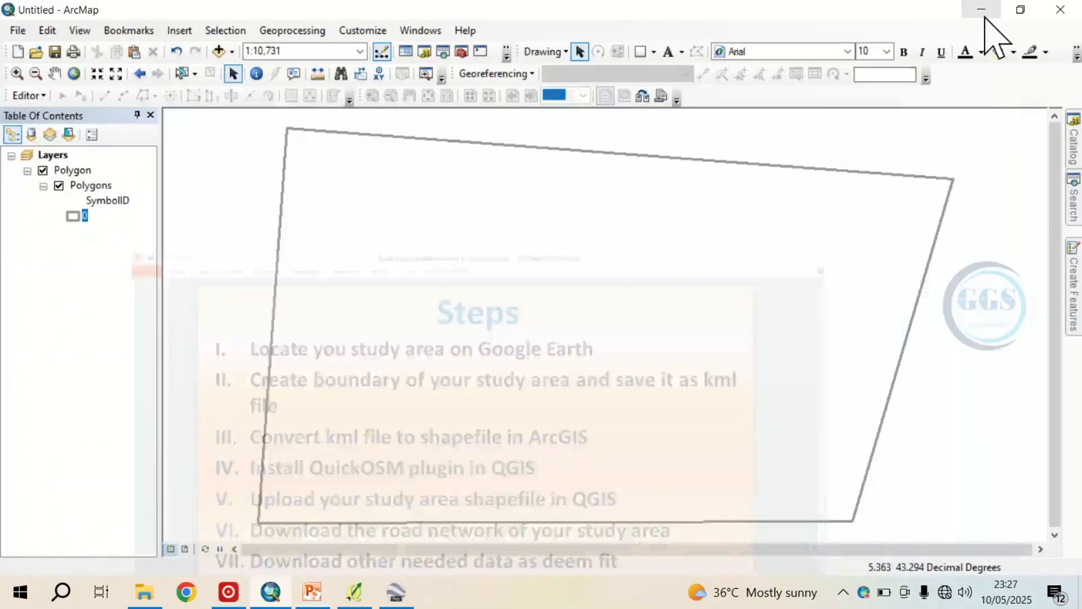
pyautogui.rightClick(80, 189)
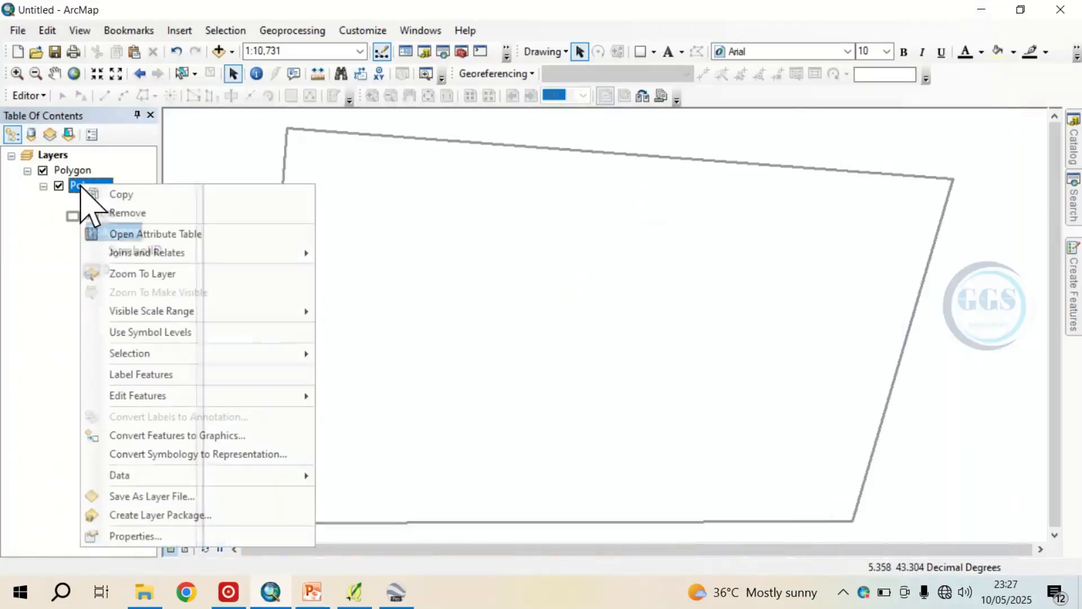
pyautogui.moveTo(161, 491)
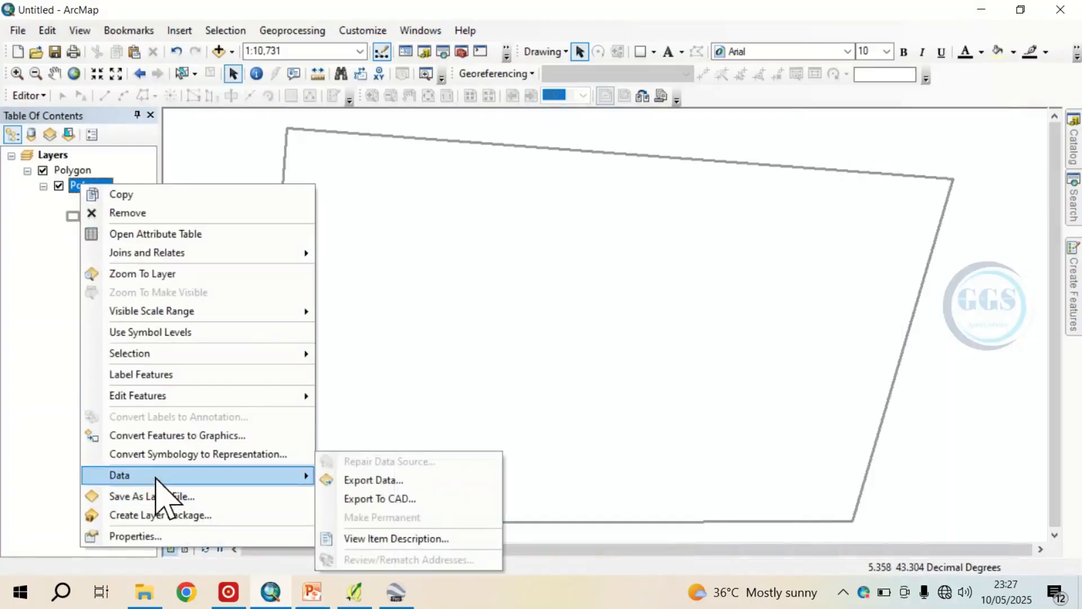
pyautogui.click(367, 480)
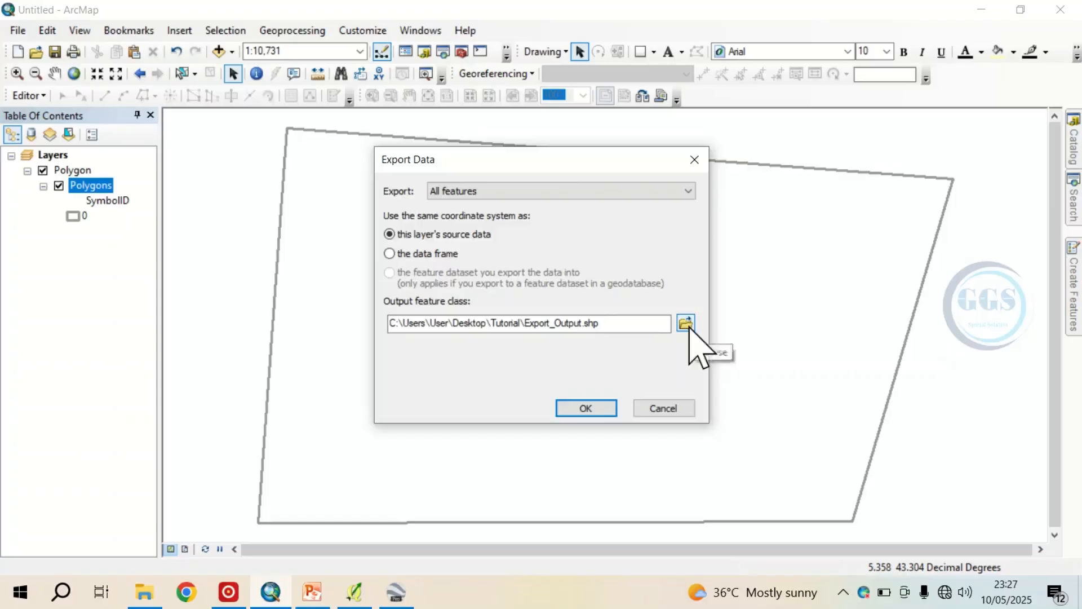
pyautogui.click(693, 330)
pyautogui.click(563, 185)
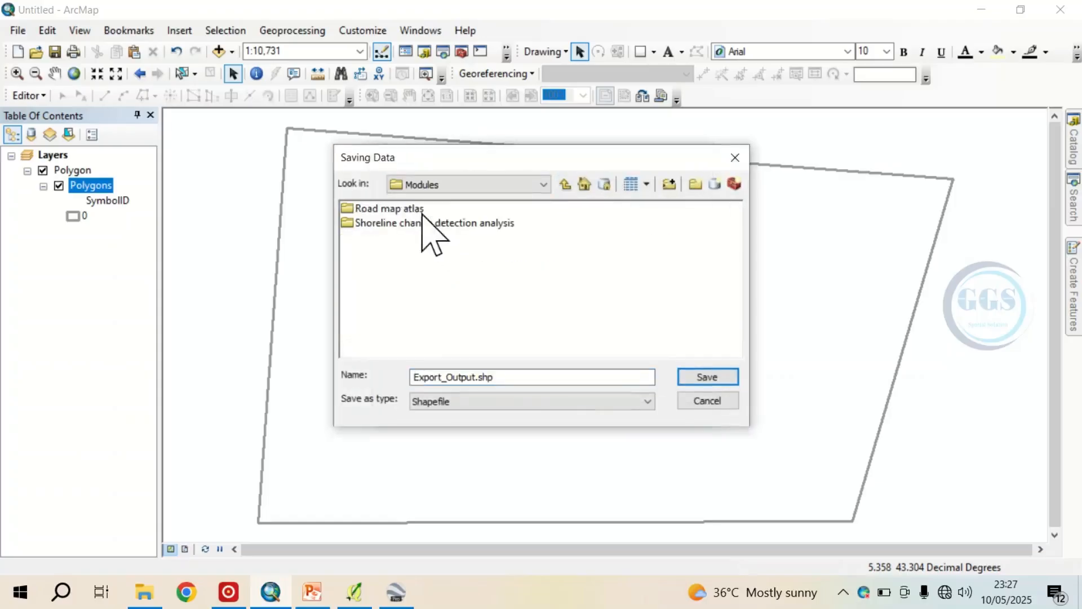
pyautogui.doubleClick(403, 208)
pyautogui.doubleClick(377, 210)
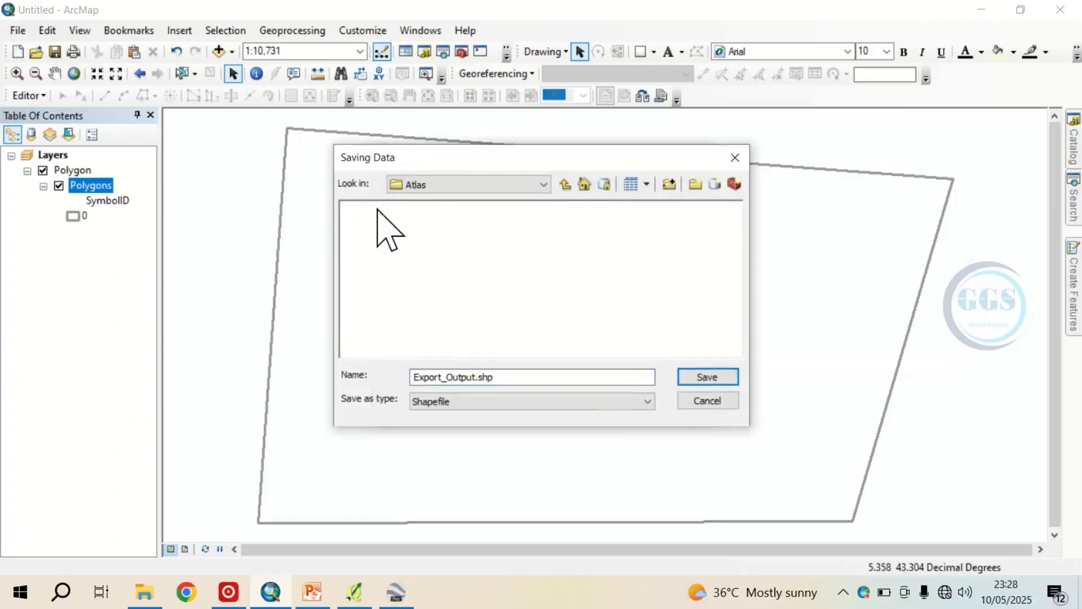
# - Export the data as a shapefile named Boundary, adding it to the map, and hide the original Polygon layer
pyautogui.moveTo(503, 377); pyautogui.dragTo(413, 372)
pyautogui.write('Boundary')
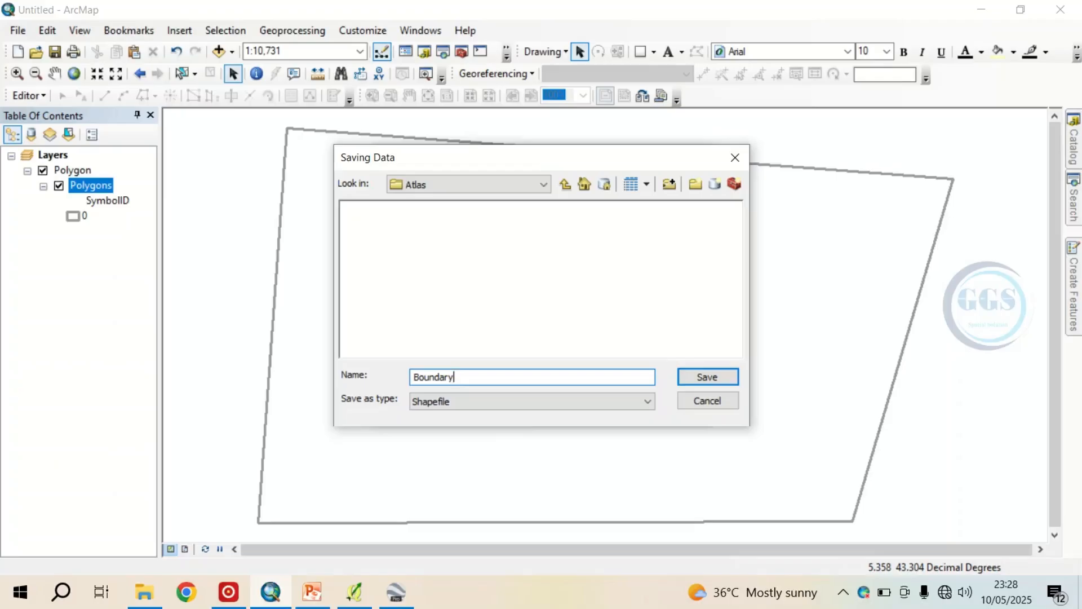
pyautogui.click(694, 379)
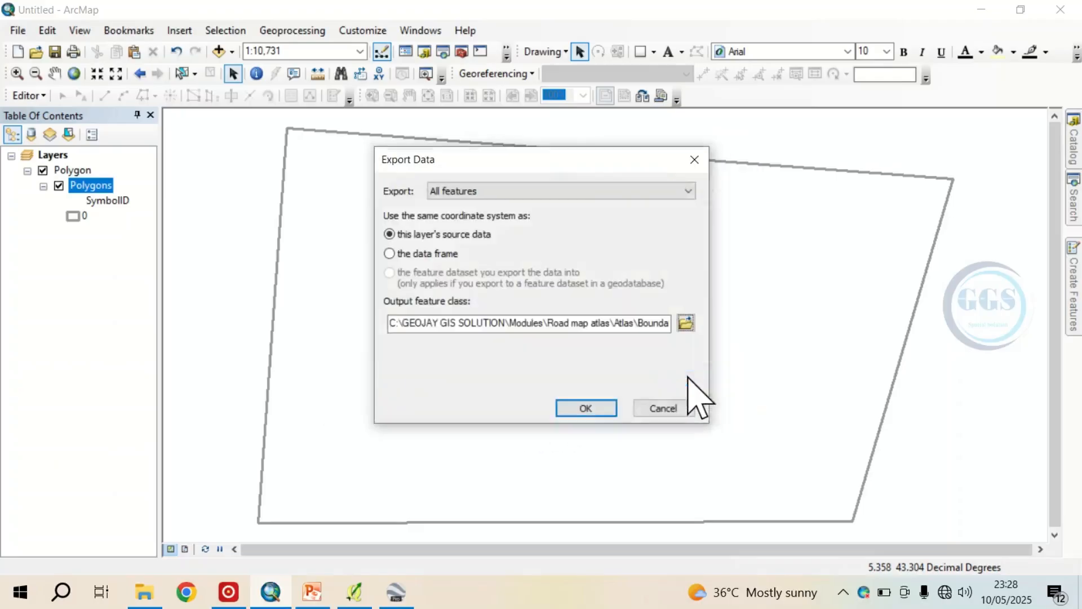
pyautogui.click(584, 410)
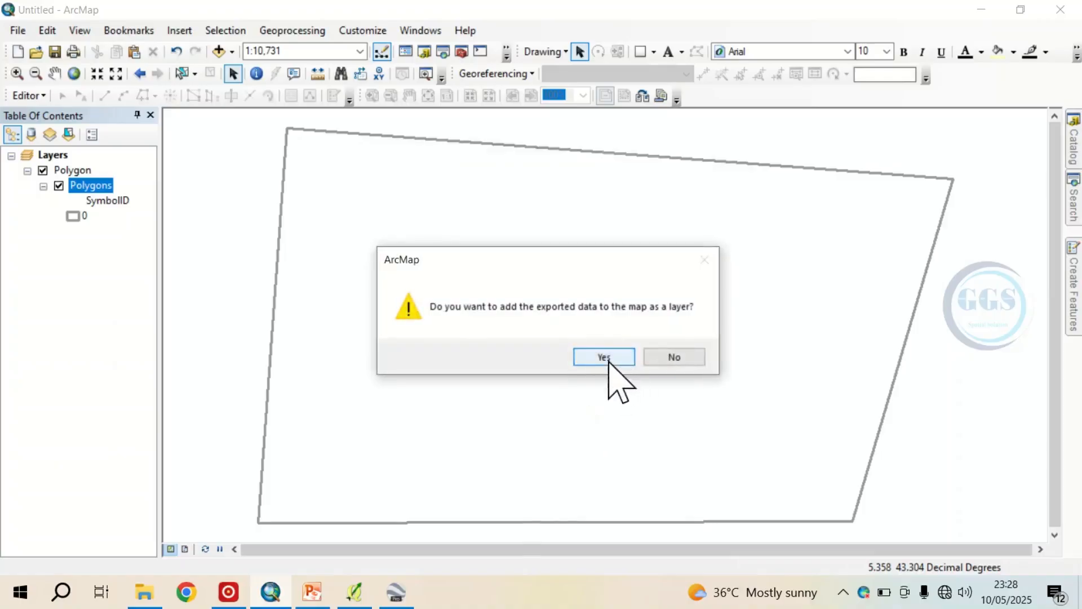
pyautogui.click(608, 359)
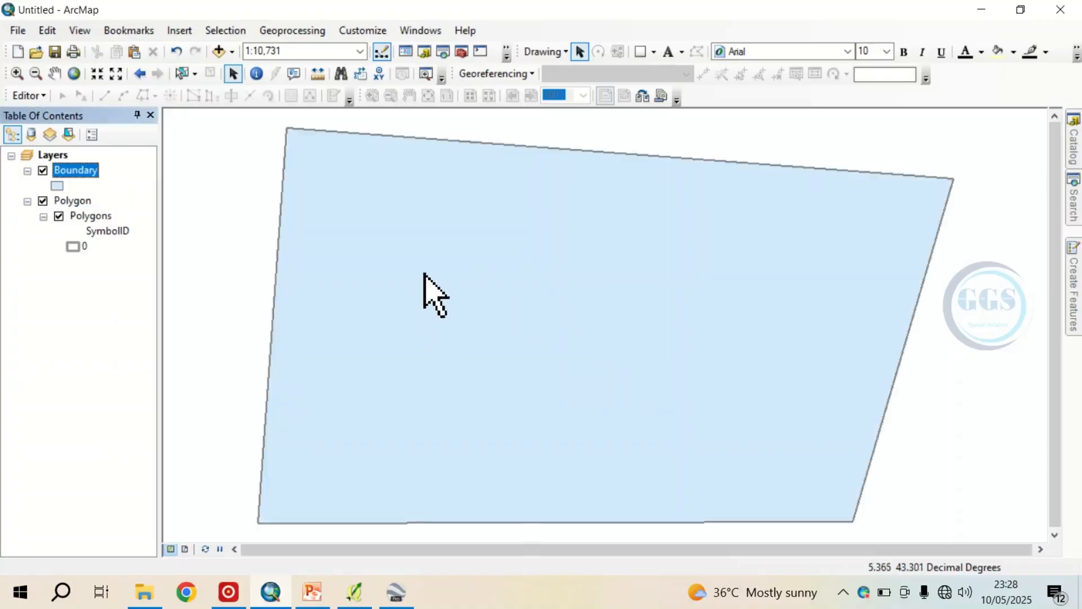
pyautogui.click(44, 201)
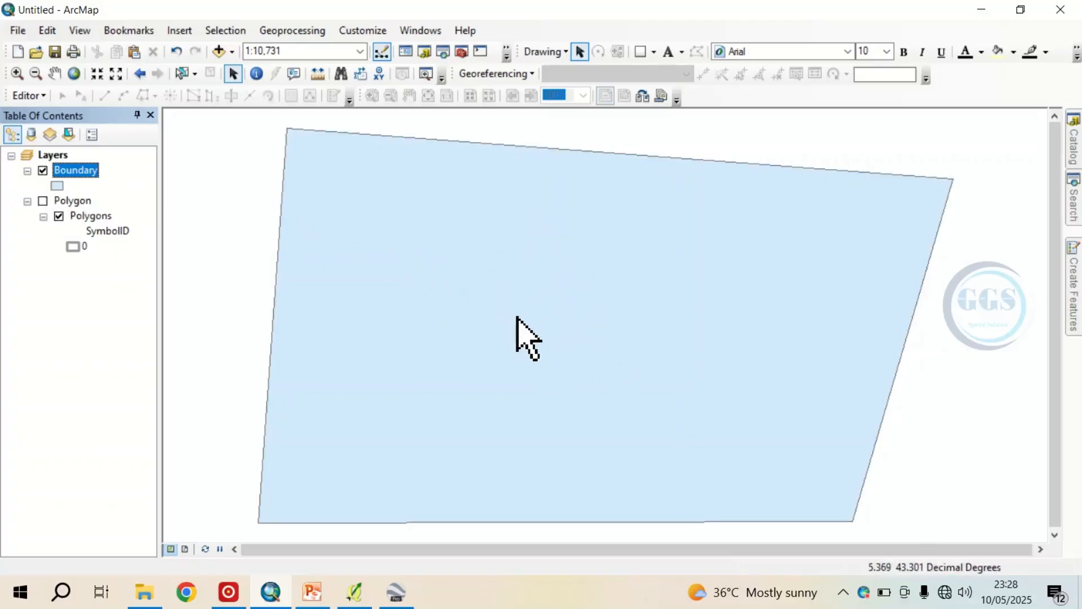
# - Switch to QGIS, search the plugin manager for osm and check the QuickOSM plugin's installation details
pyautogui.click(310, 589)
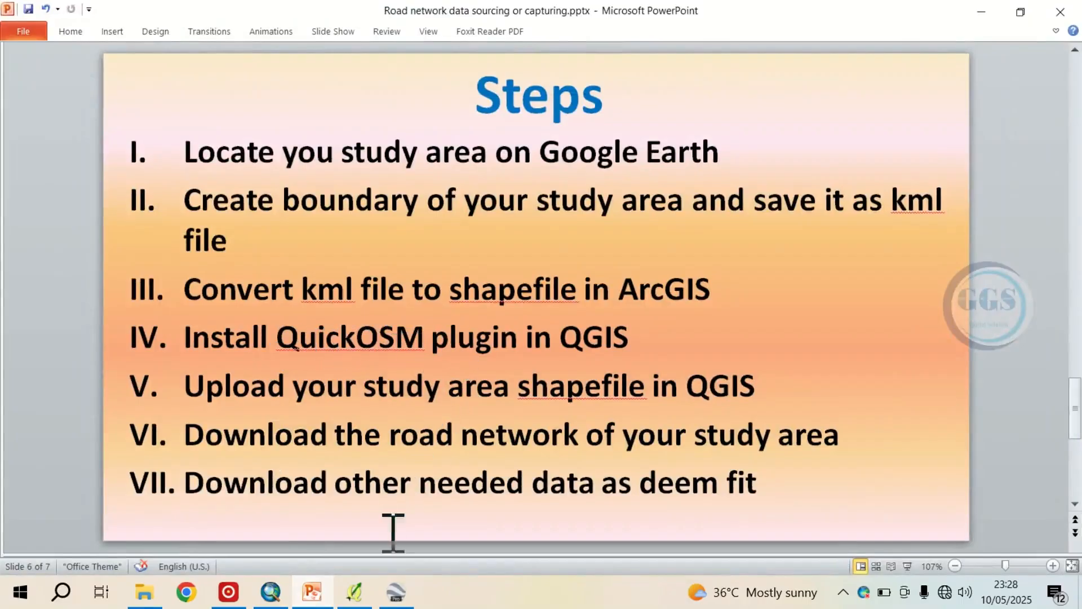
pyautogui.click(355, 592)
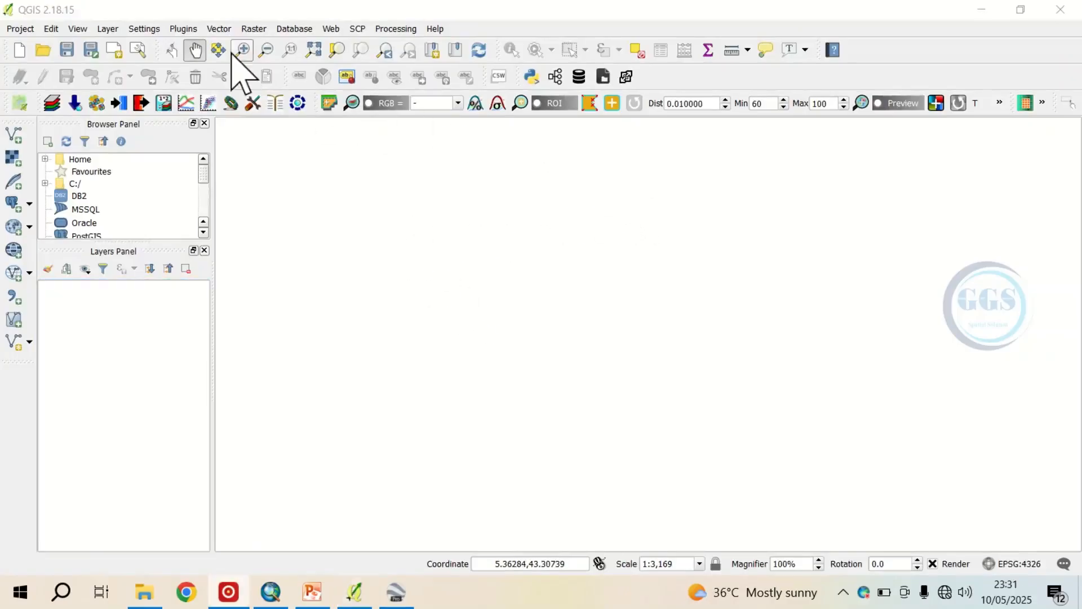
pyautogui.click(183, 29)
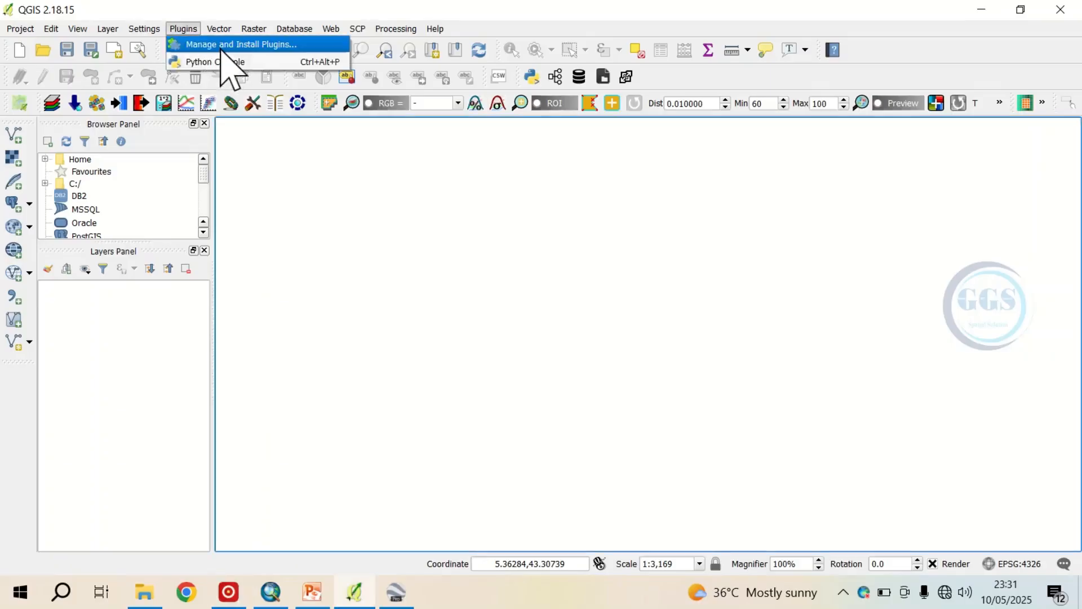
pyautogui.click(223, 47)
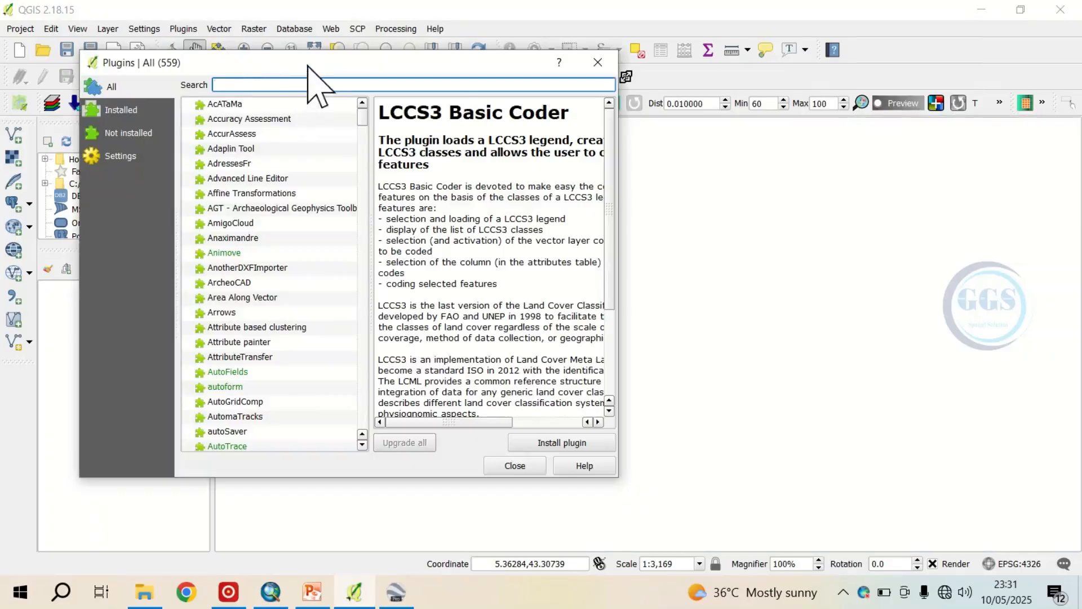
pyautogui.moveTo(307, 69); pyautogui.dragTo(344, 103)
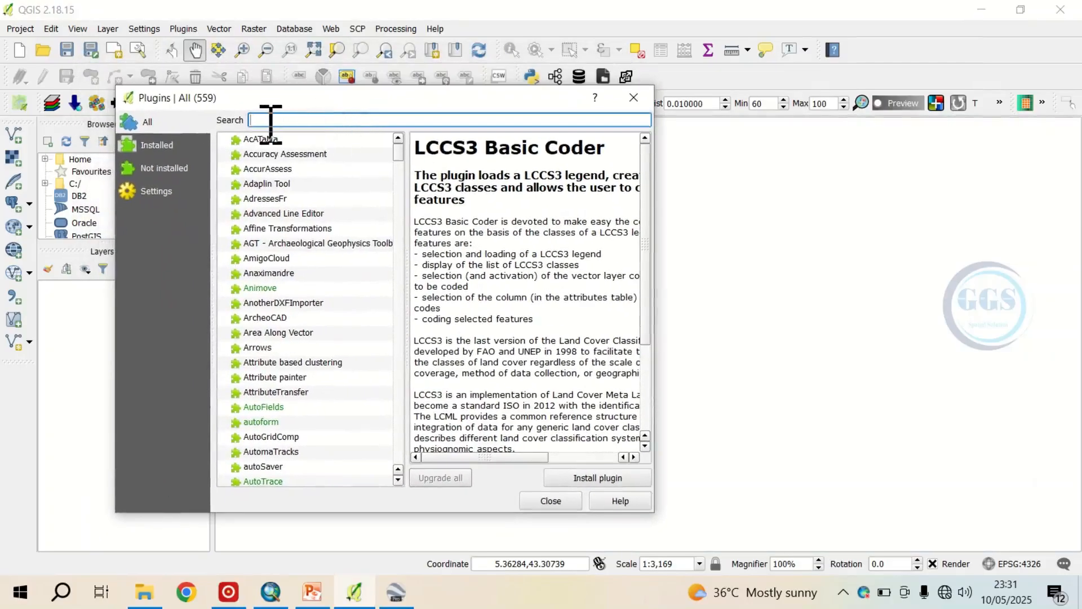
pyautogui.write('osm')
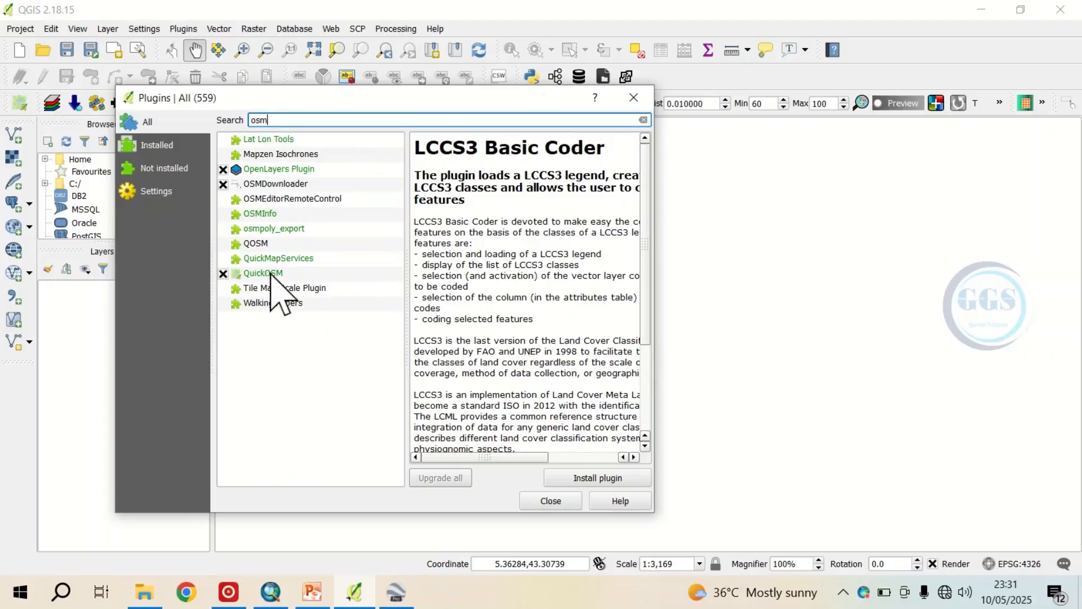
pyautogui.click(270, 274)
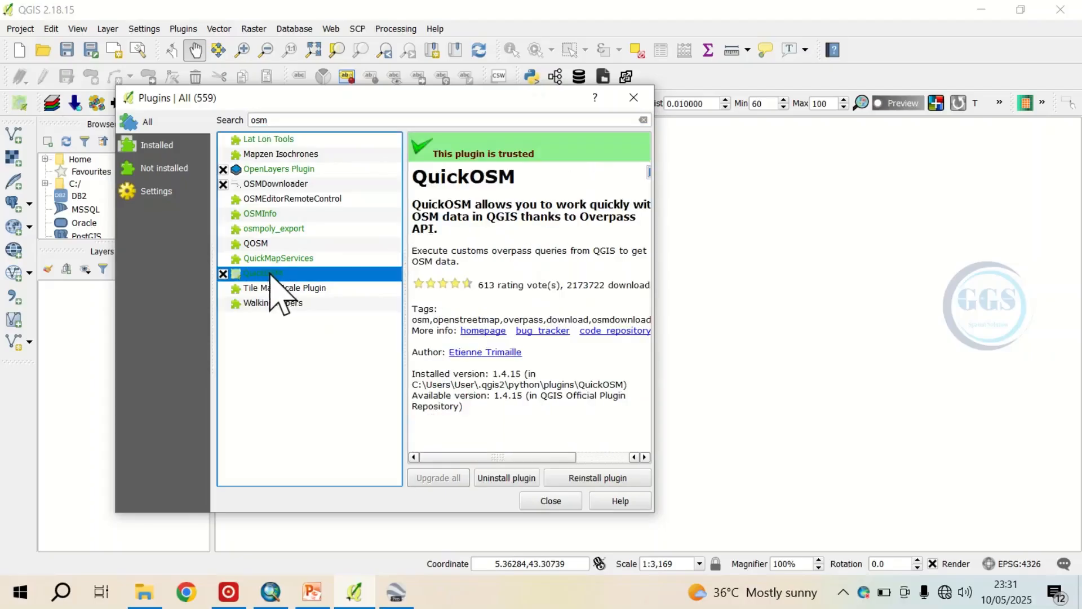
pyautogui.click(548, 503)
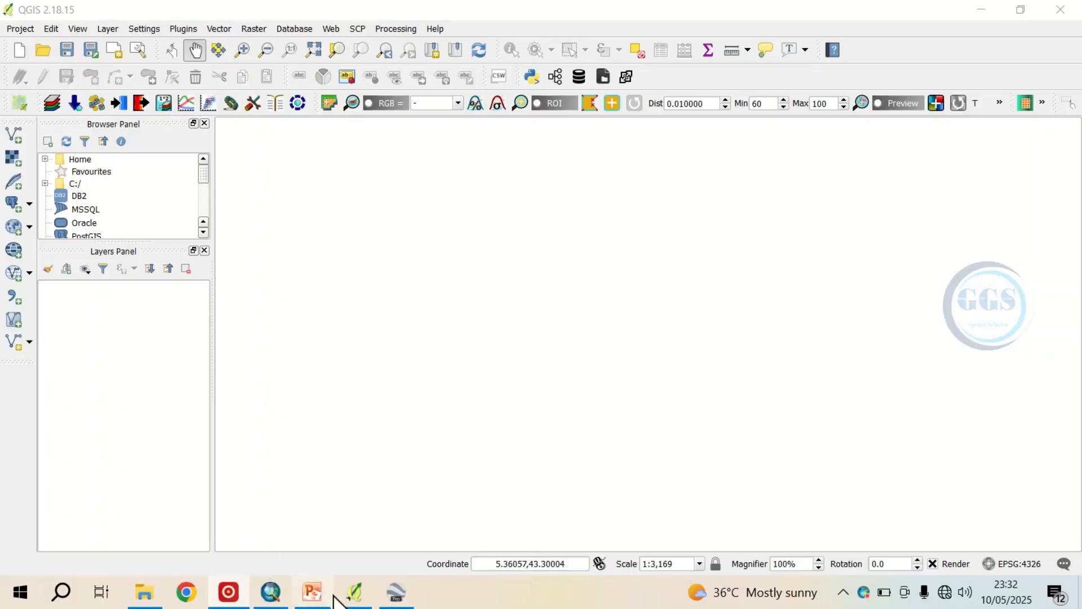
# - Add Boundary.shp from the Modules\Road map atlas\Atlas folder to the QGIS project as a vector layer
pyautogui.click(313, 593)
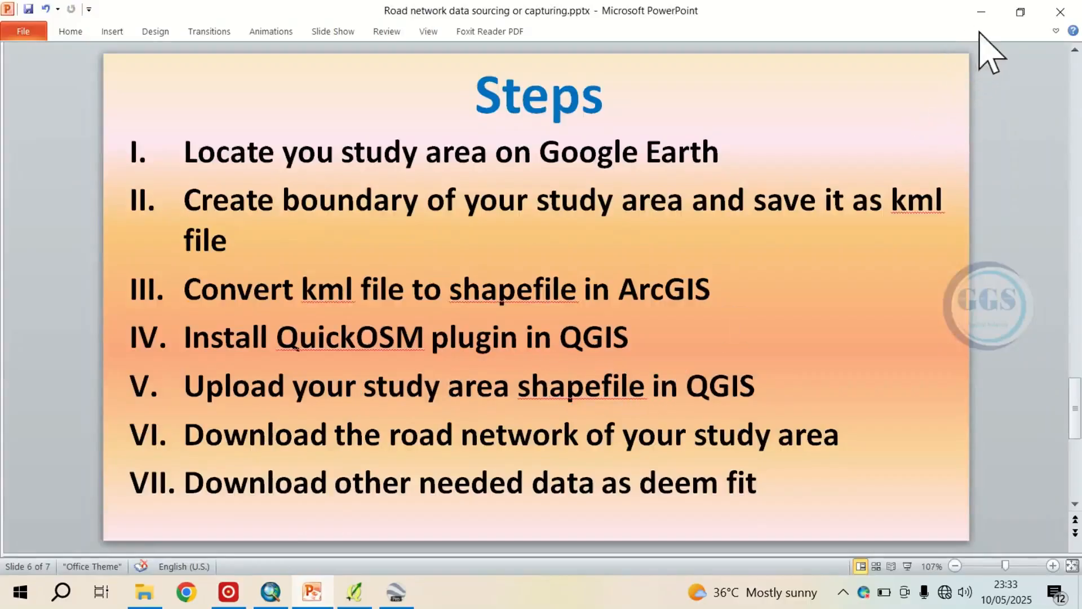
pyautogui.click(985, 14)
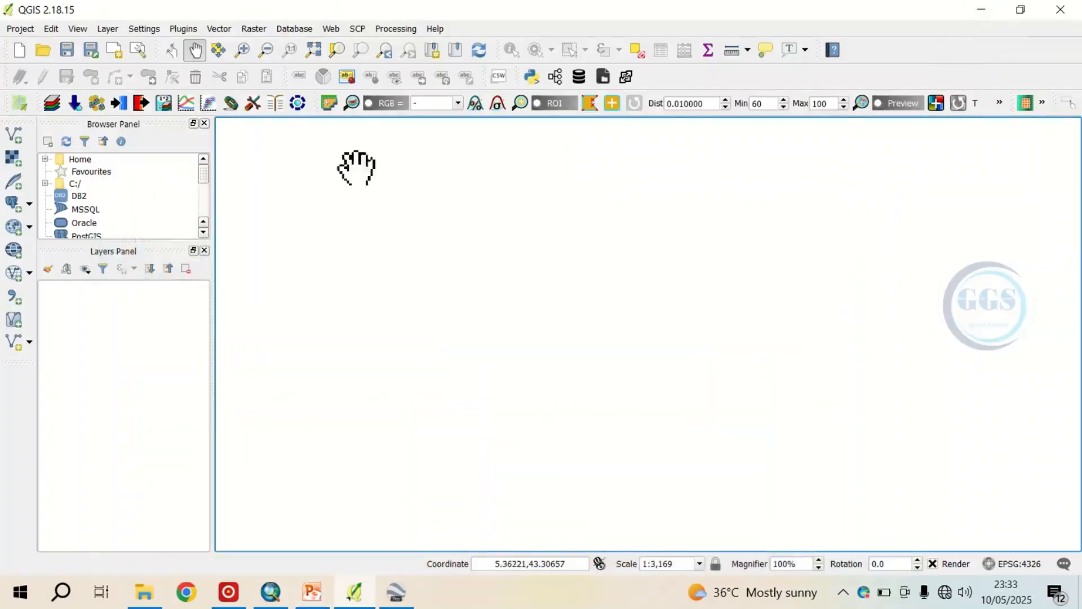
pyautogui.click(17, 136)
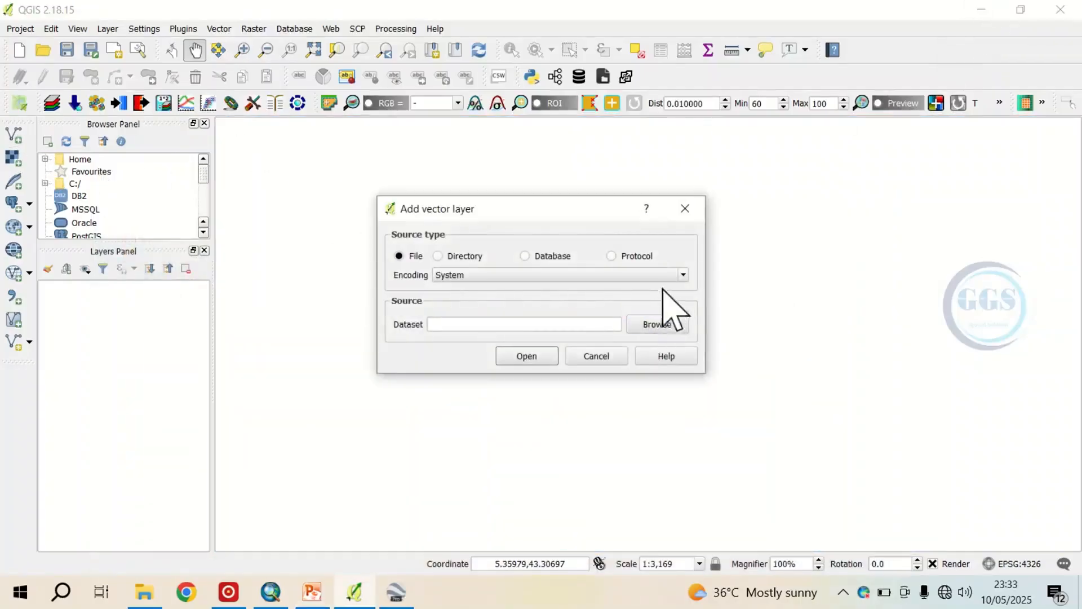
pyautogui.click(662, 323)
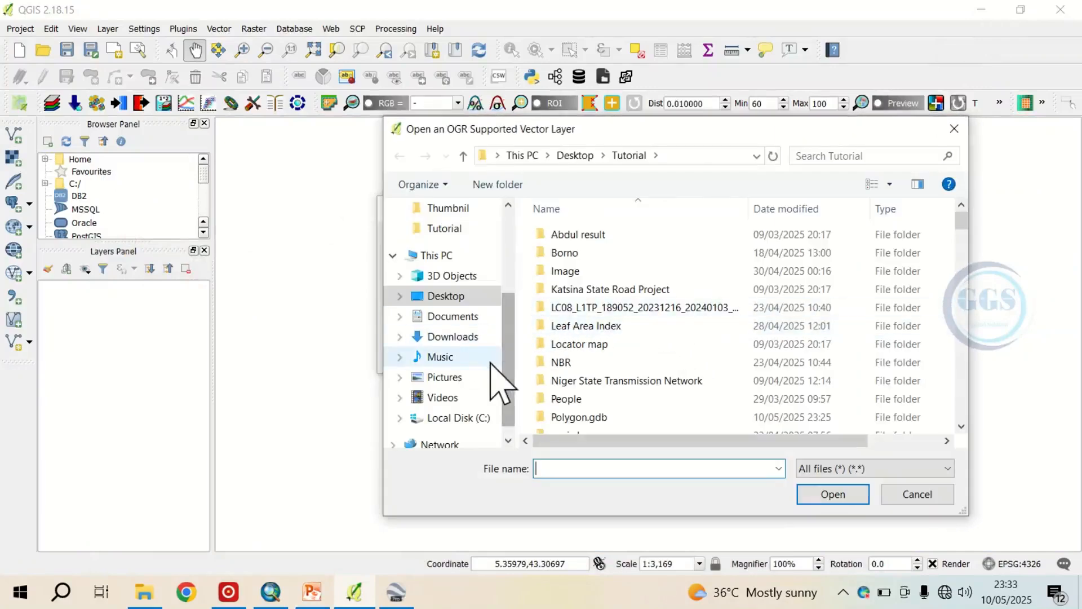
pyautogui.scroll(-1, 489, 364)
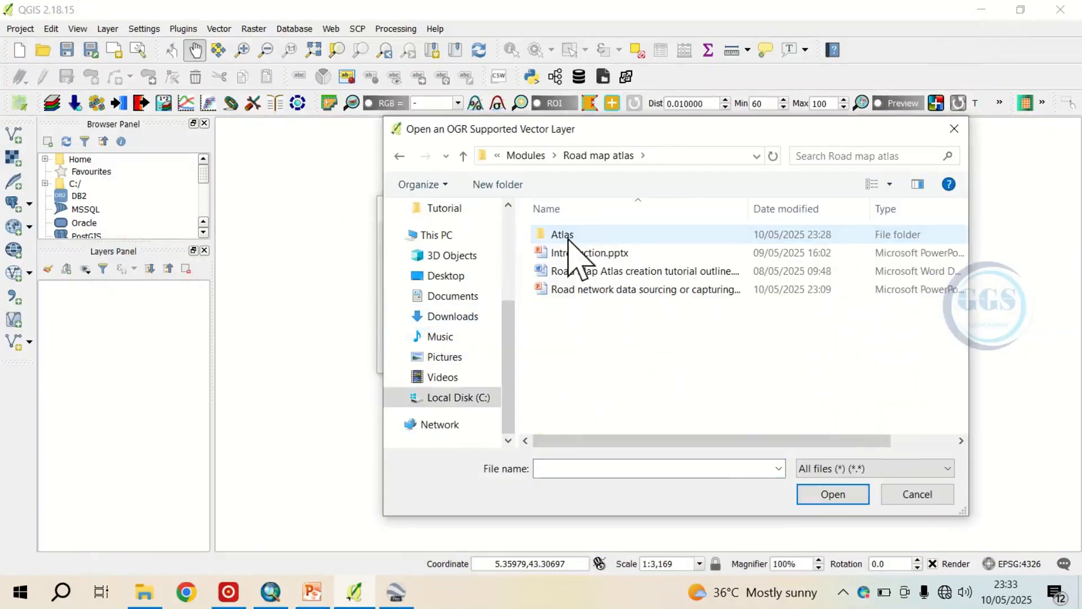
pyautogui.doubleClick(564, 234)
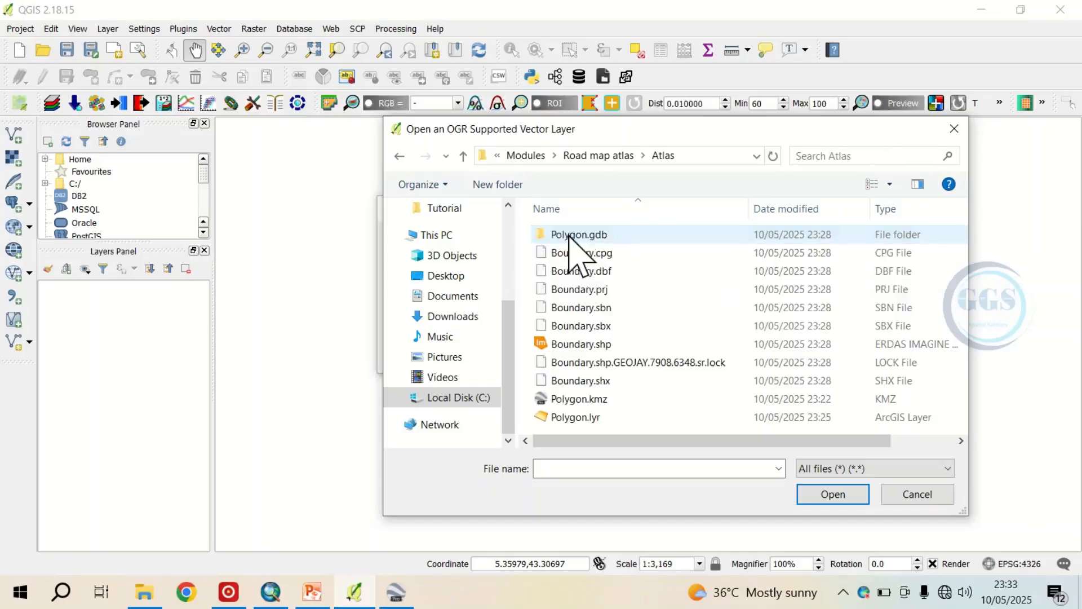
pyautogui.click(589, 345)
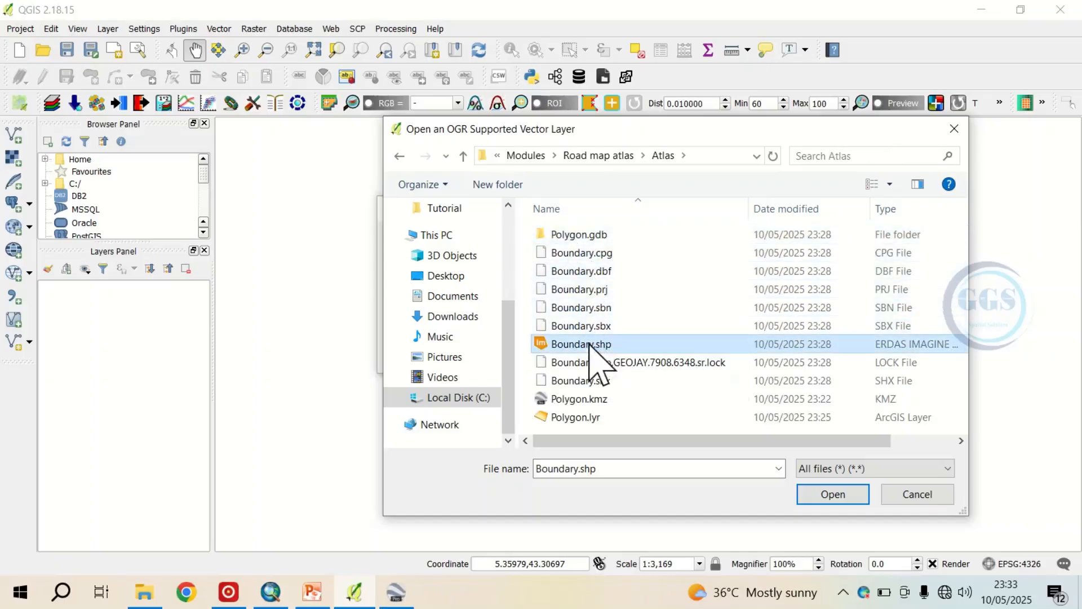
pyautogui.click(833, 494)
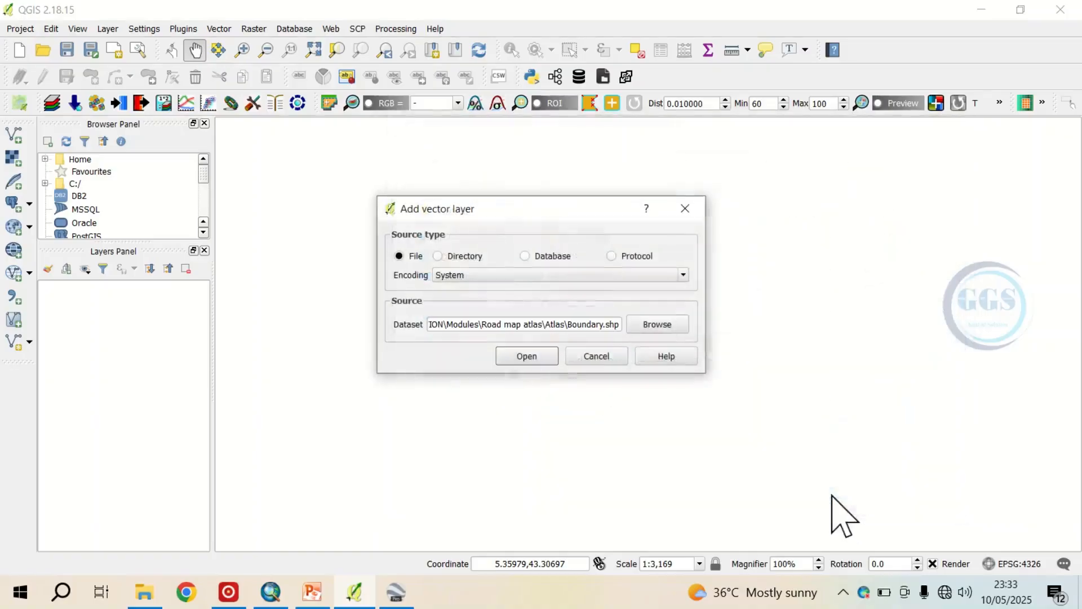
pyautogui.click(526, 356)
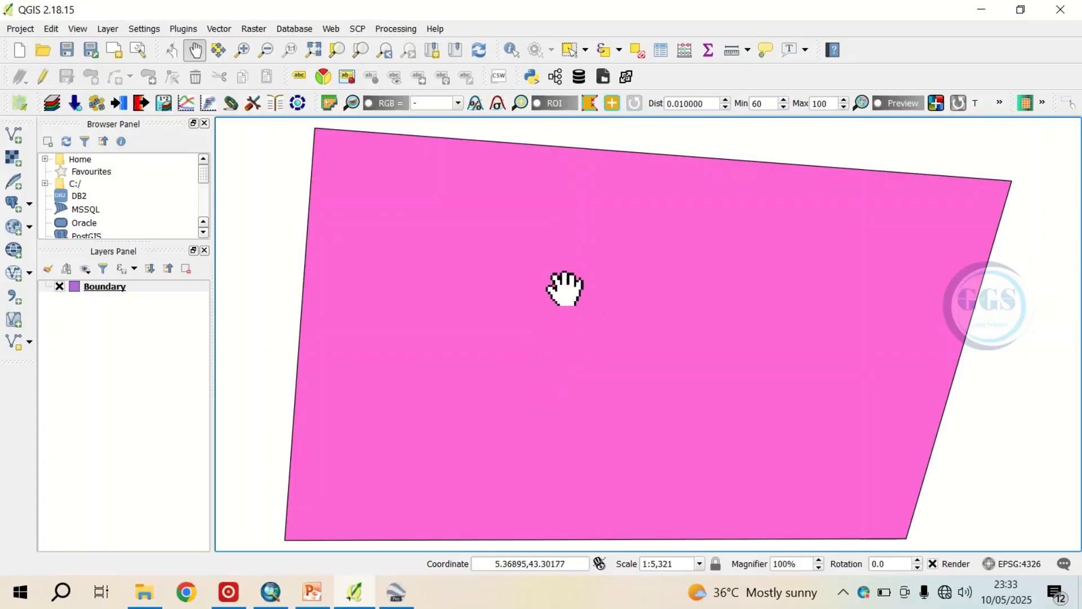
pyautogui.moveTo(561, 286); pyautogui.dragTo(559, 299)
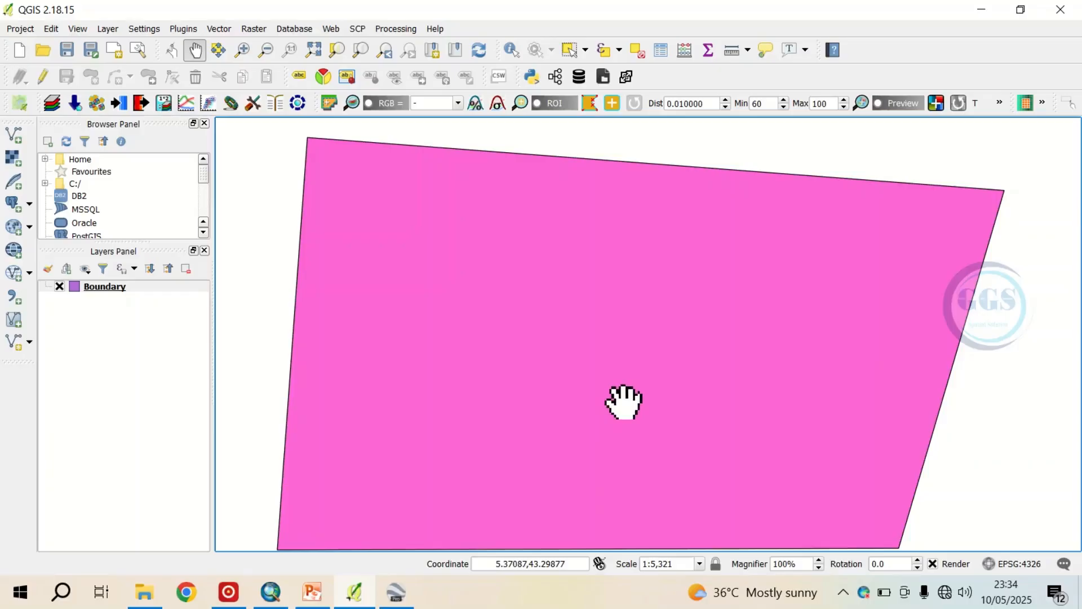
# - Run a QuickOSM quick query for the highway key with no value, limited to the map canvas extent
pyautogui.click(227, 29)
pyautogui.moveTo(250, 61)
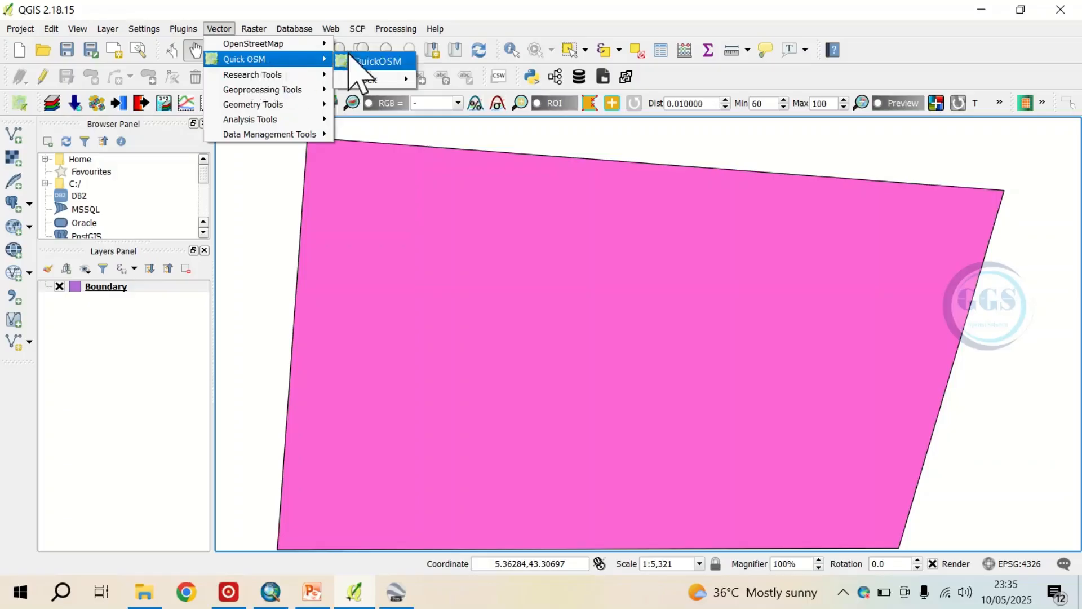
pyautogui.click(376, 64)
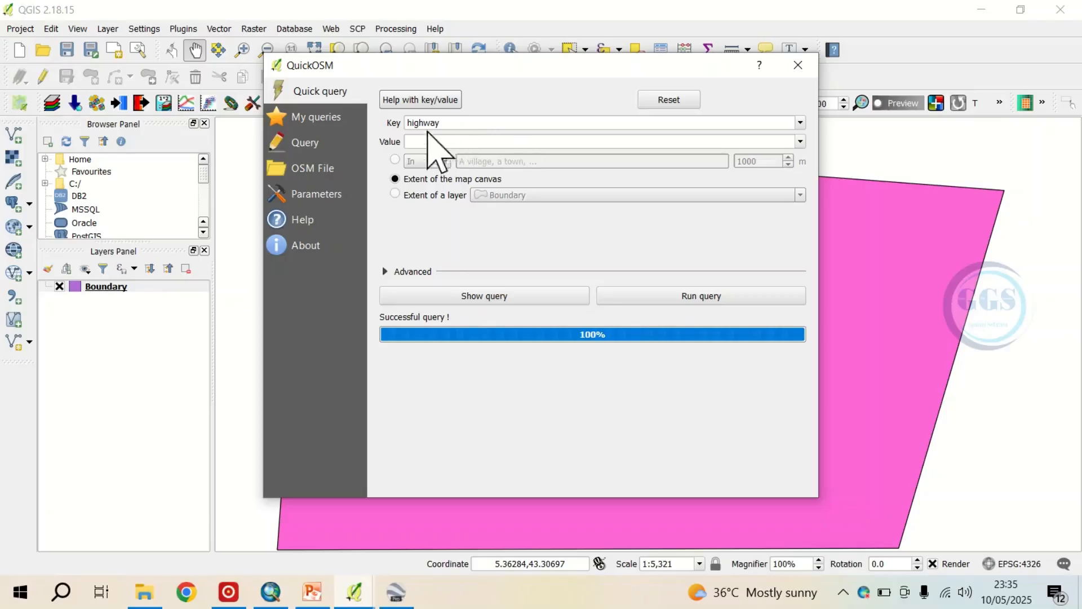
pyautogui.click(800, 122)
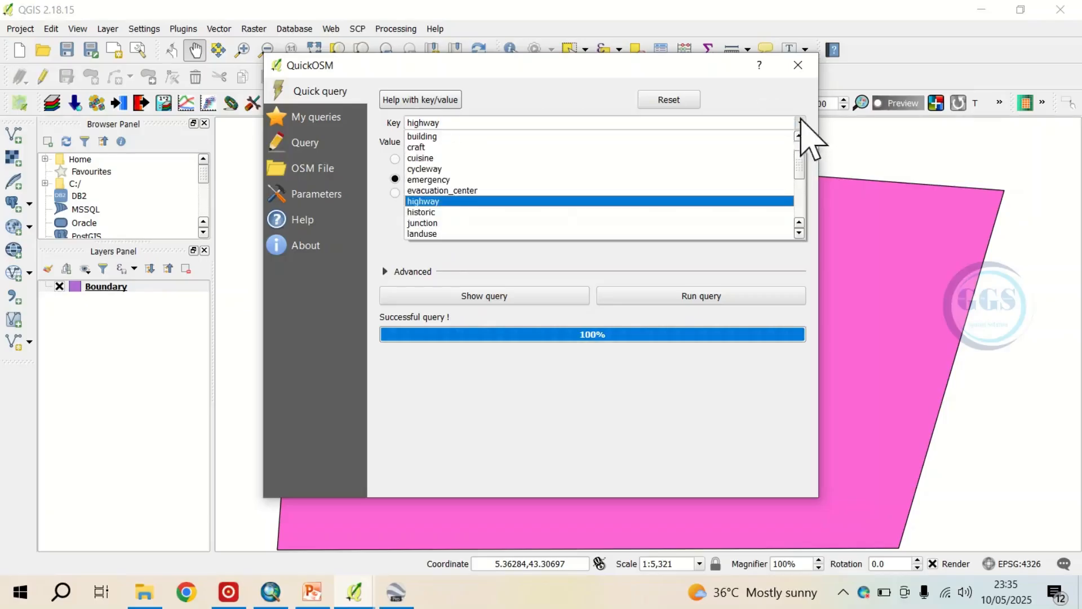
pyautogui.scroll(-1, 448, 192)
pyautogui.scroll(-1, 448, 192)
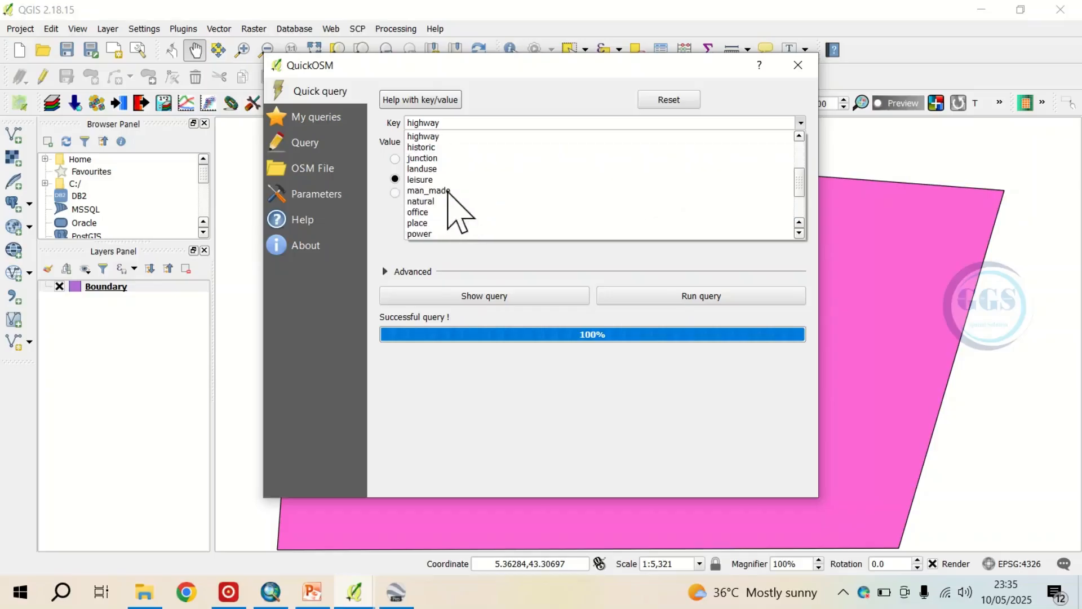
pyautogui.click(426, 137)
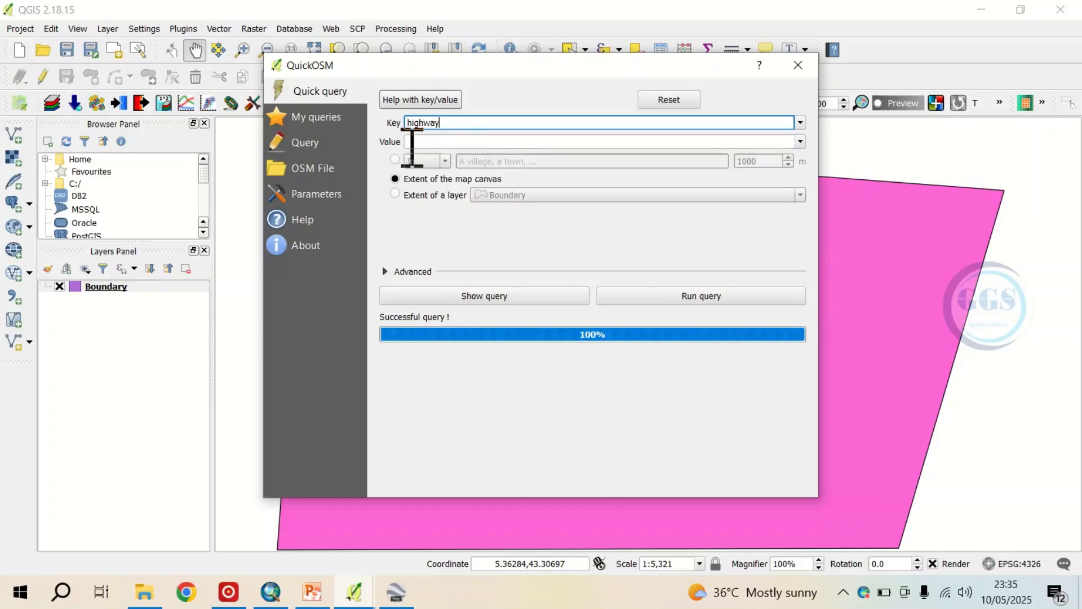
pyautogui.click(801, 143)
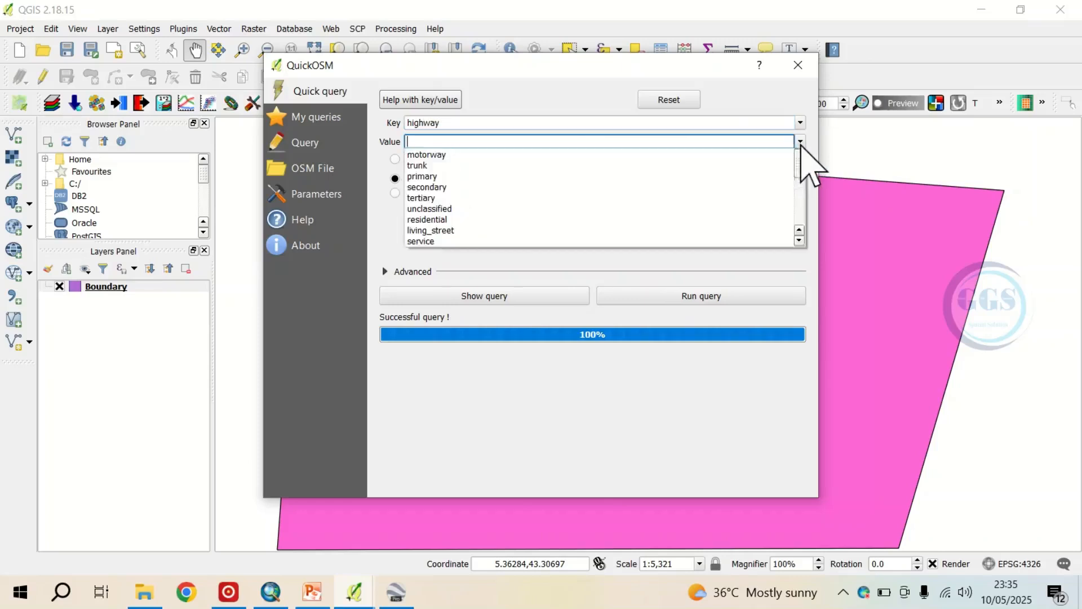
pyautogui.click(801, 144)
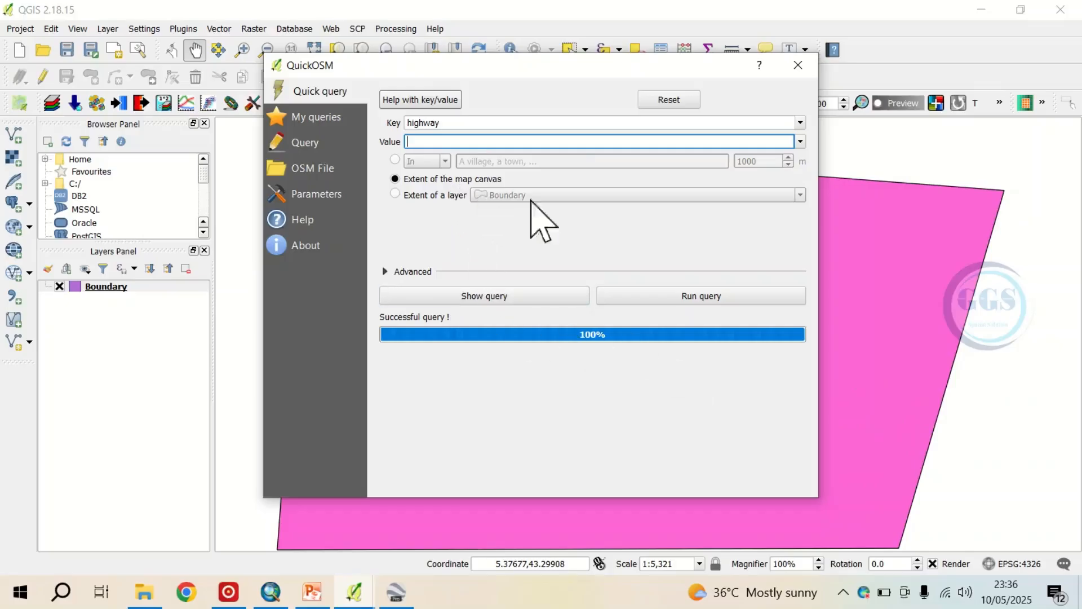
pyautogui.click(679, 297)
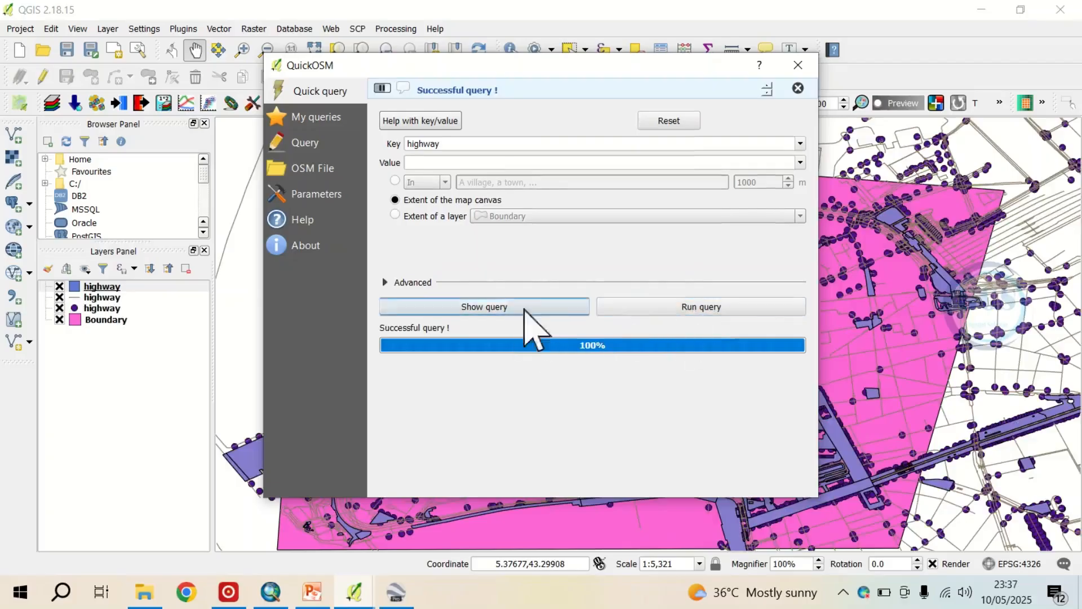
pyautogui.click(800, 65)
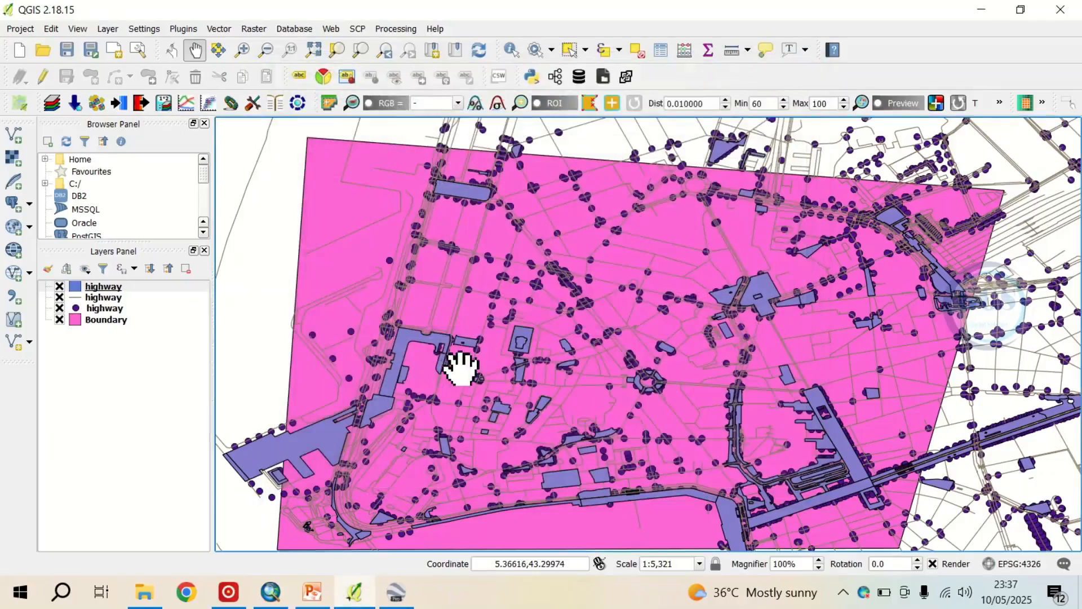
# - Hide the Boundary layer so only the downloaded highway layers are drawn
pyautogui.scroll(-1, 459, 365)
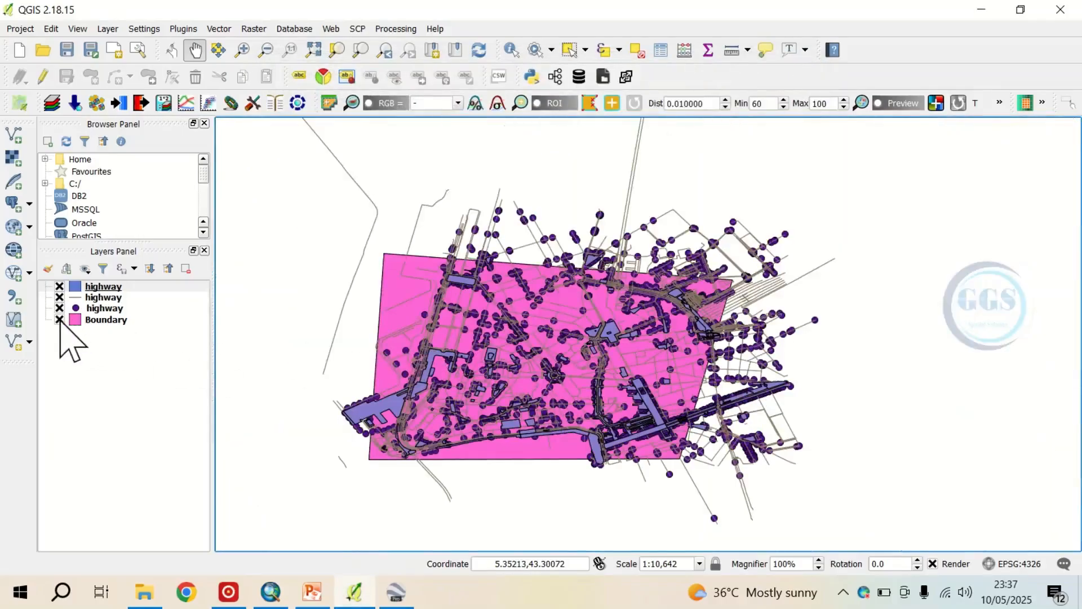
pyautogui.click(60, 320)
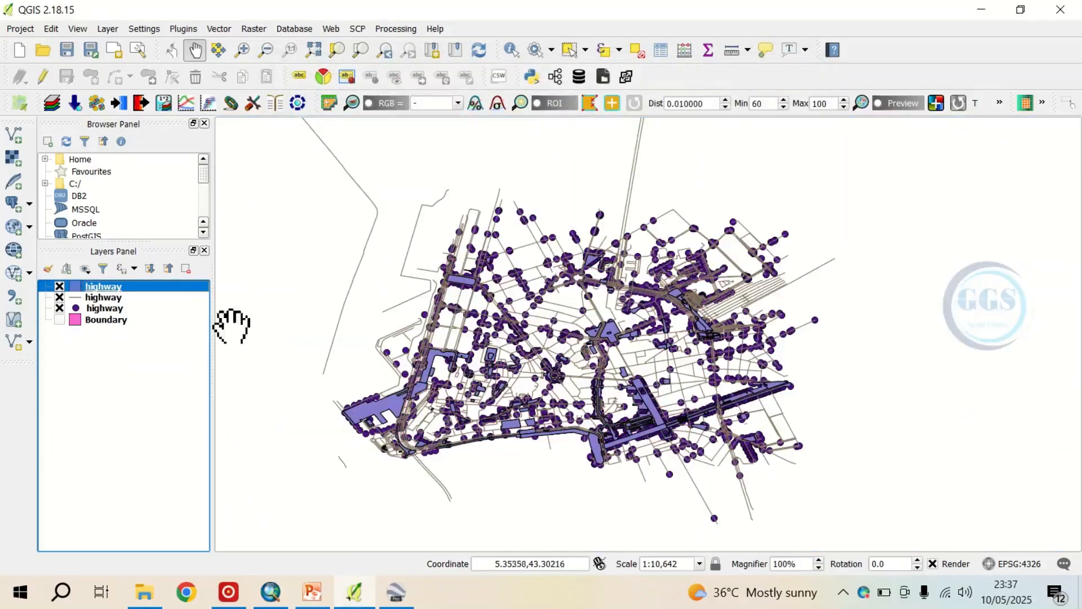
pyautogui.scroll(1, 628, 355)
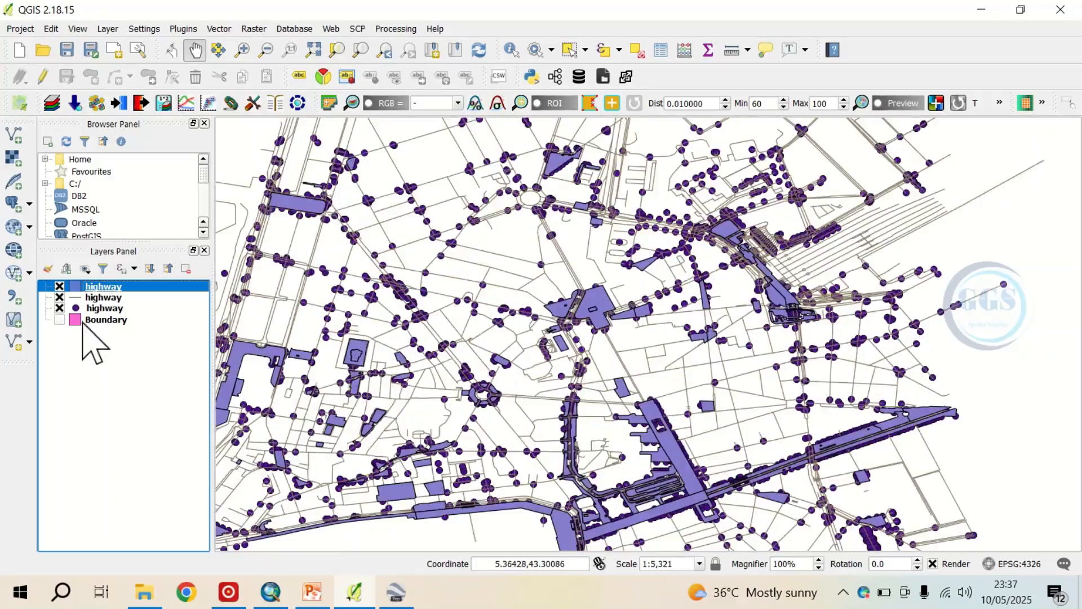
# - Examine the attribute table of the highway line layer, including its name, surface and highway columns
pyautogui.rightClick(103, 300)
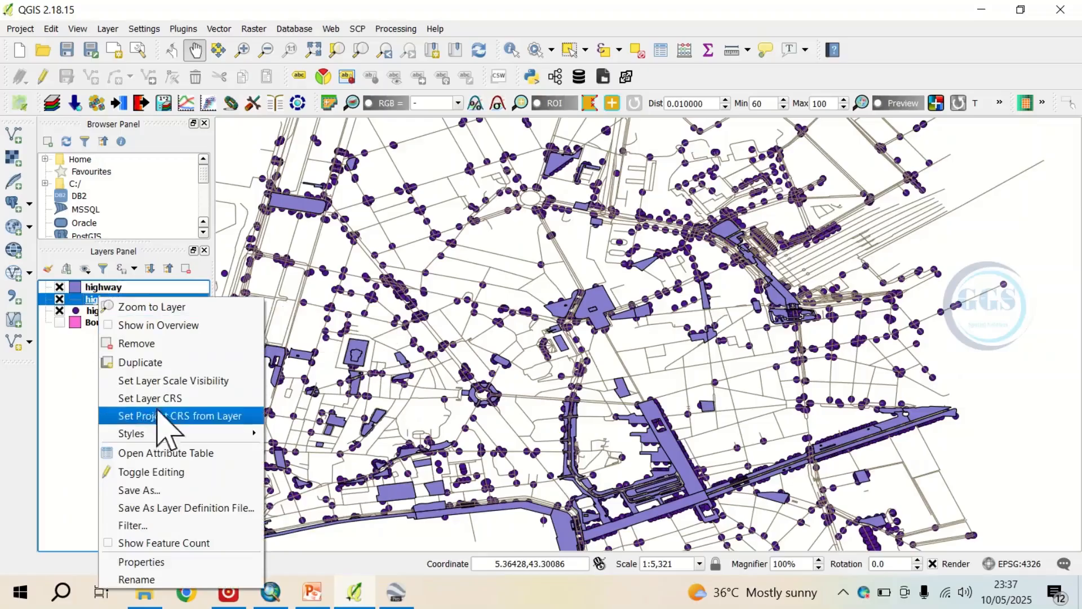
pyautogui.click(160, 453)
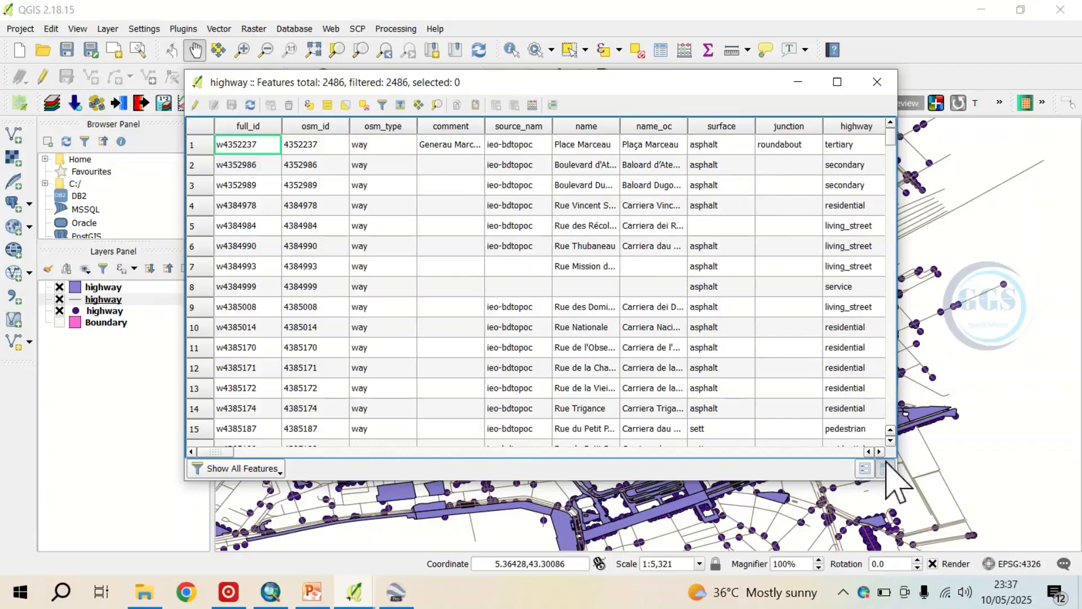
pyautogui.hscroll(3, 880, 452)
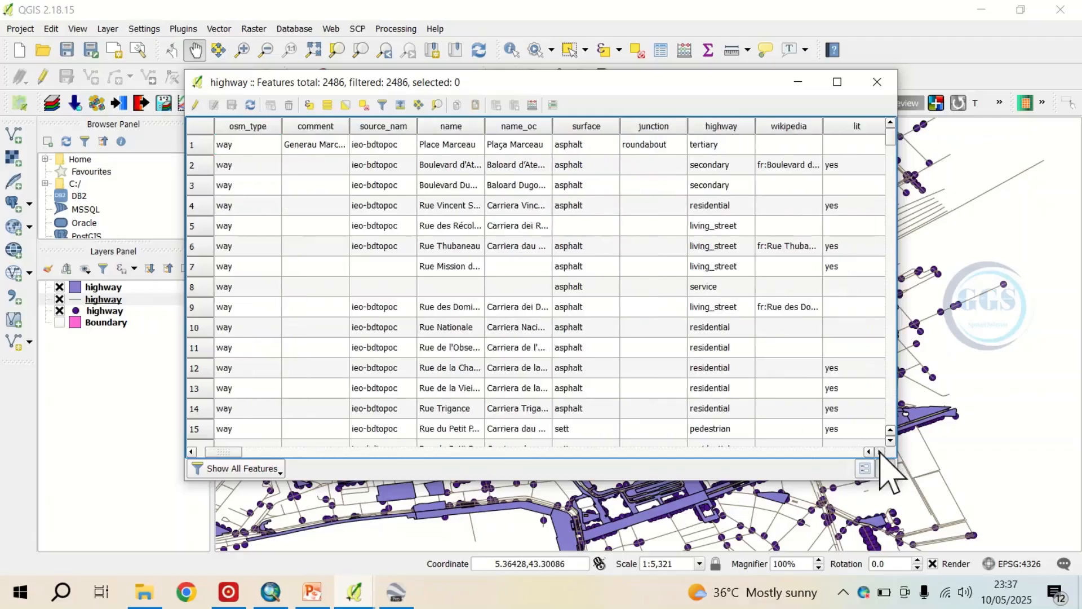
pyautogui.hscroll(1, 883, 454)
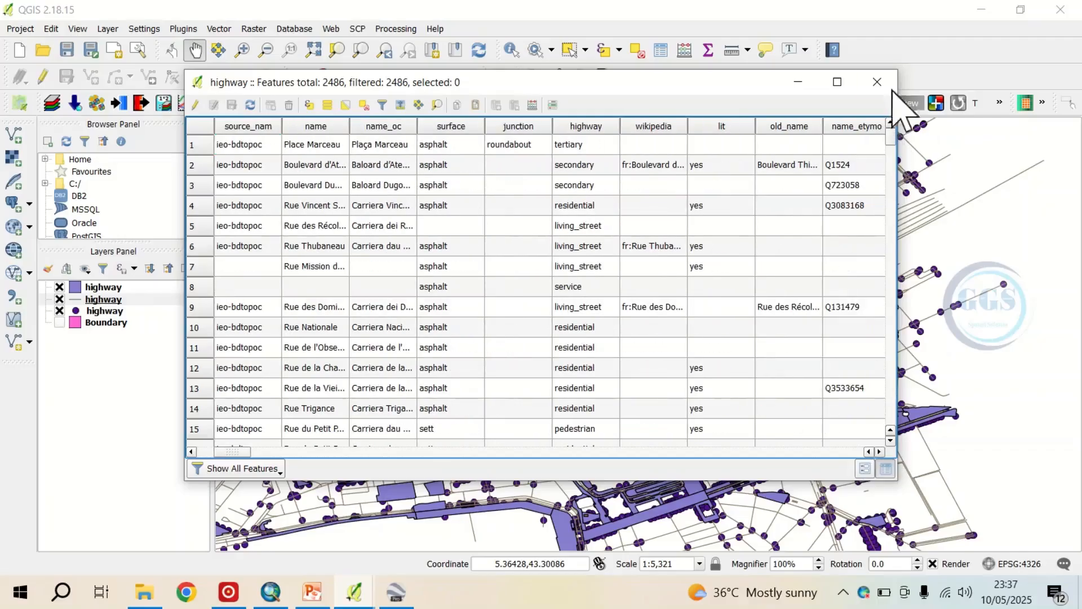
pyautogui.click(877, 82)
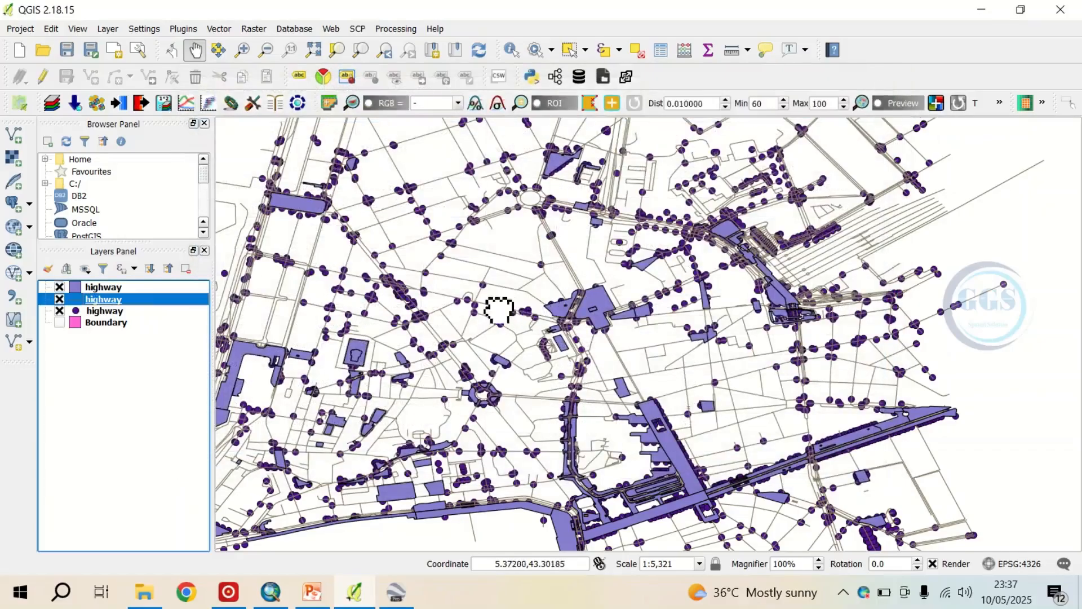
# - Hide the highway polygon and highway point layers, leaving only the road lines displayed
pyautogui.moveTo(495, 310); pyautogui.dragTo(623, 314)
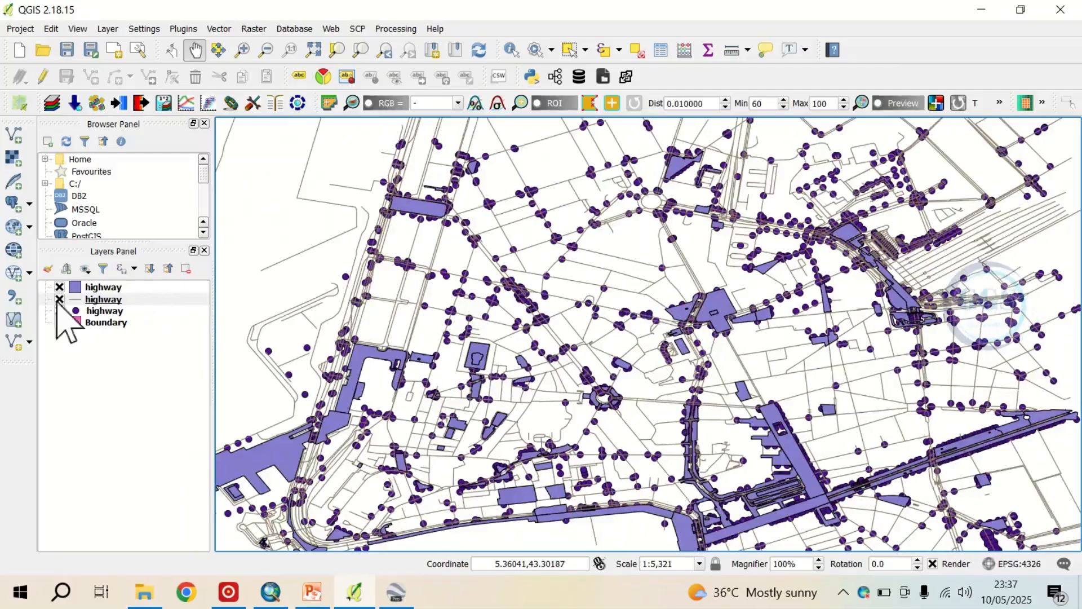
pyautogui.click(58, 287)
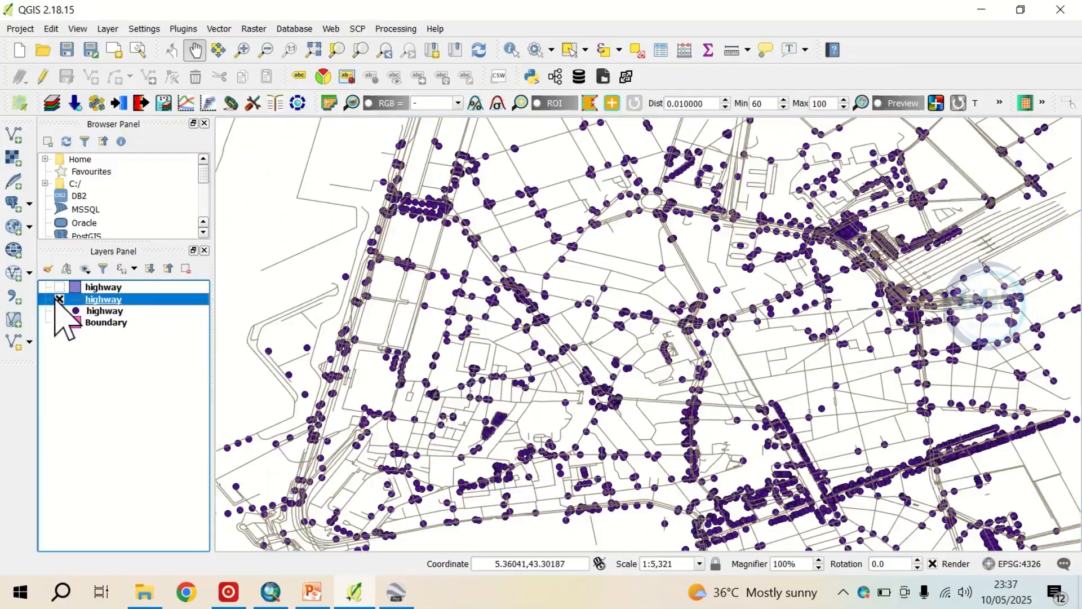
pyautogui.click(59, 310)
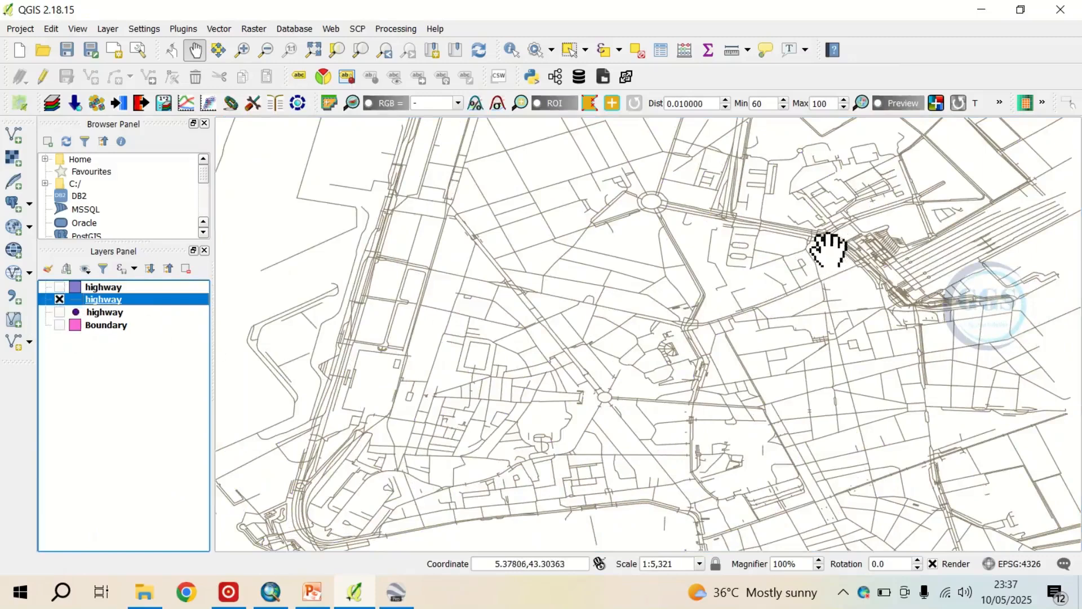
pyautogui.moveTo(828, 247); pyautogui.dragTo(824, 286)
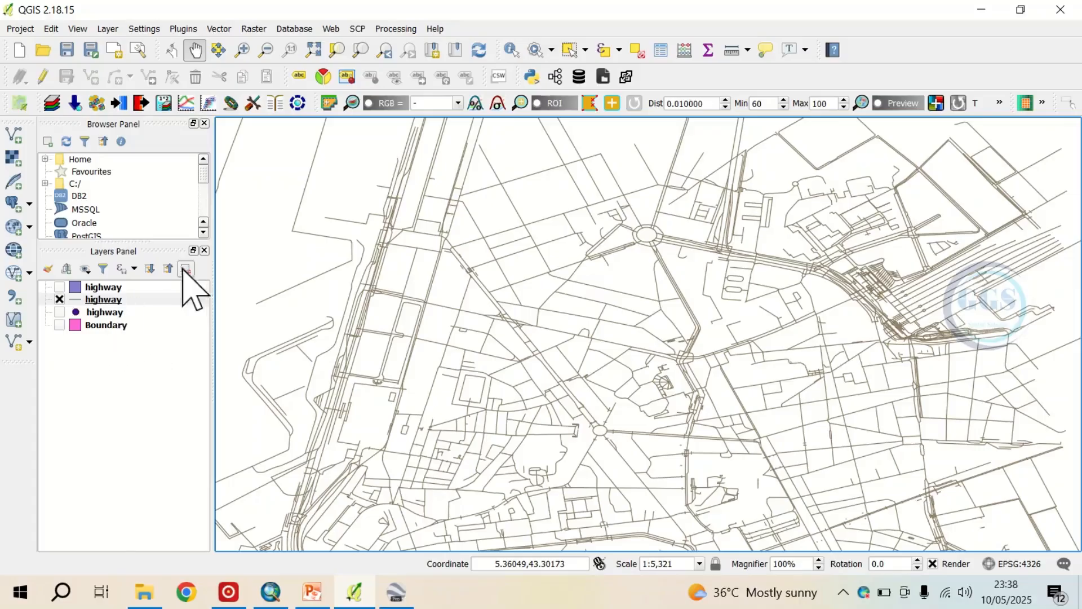
# - Run a QuickOSM quick query for the amenity key with no value, limited to the map canvas extent
pyautogui.click(221, 29)
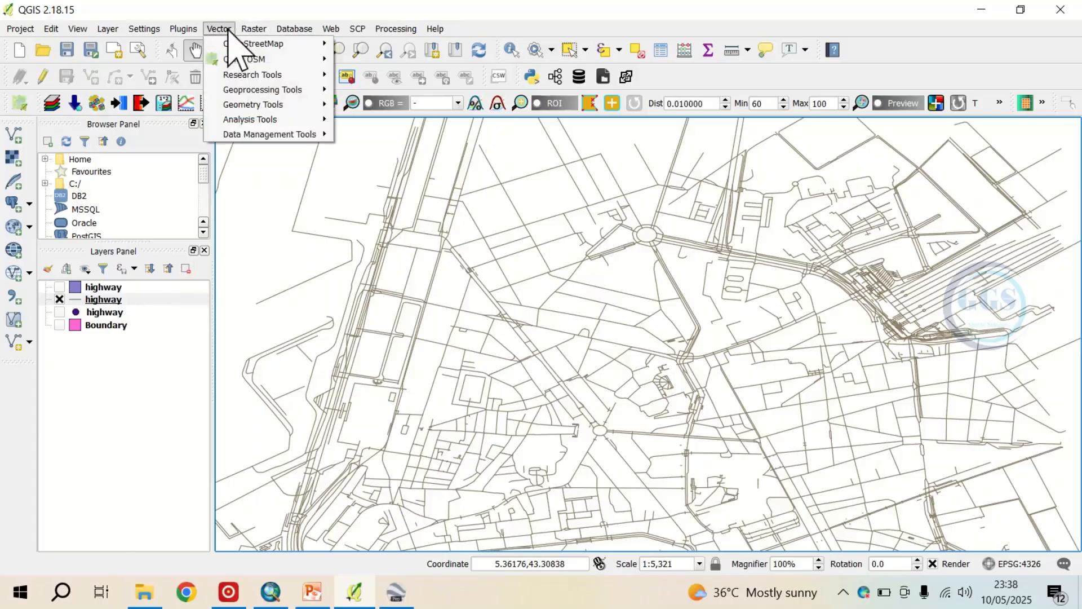
pyautogui.moveTo(253, 61)
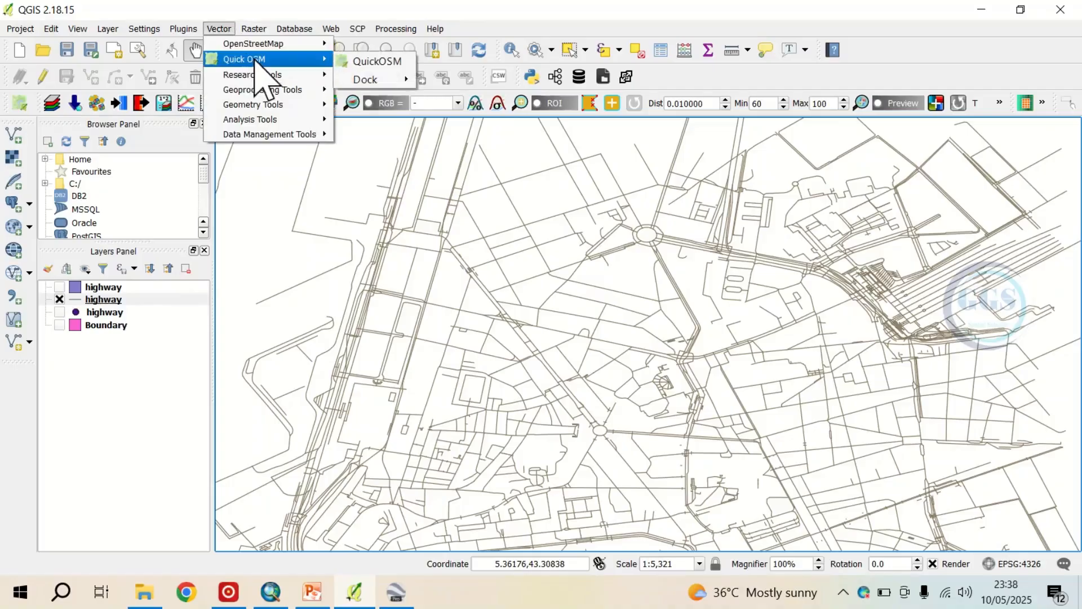
pyautogui.click(375, 61)
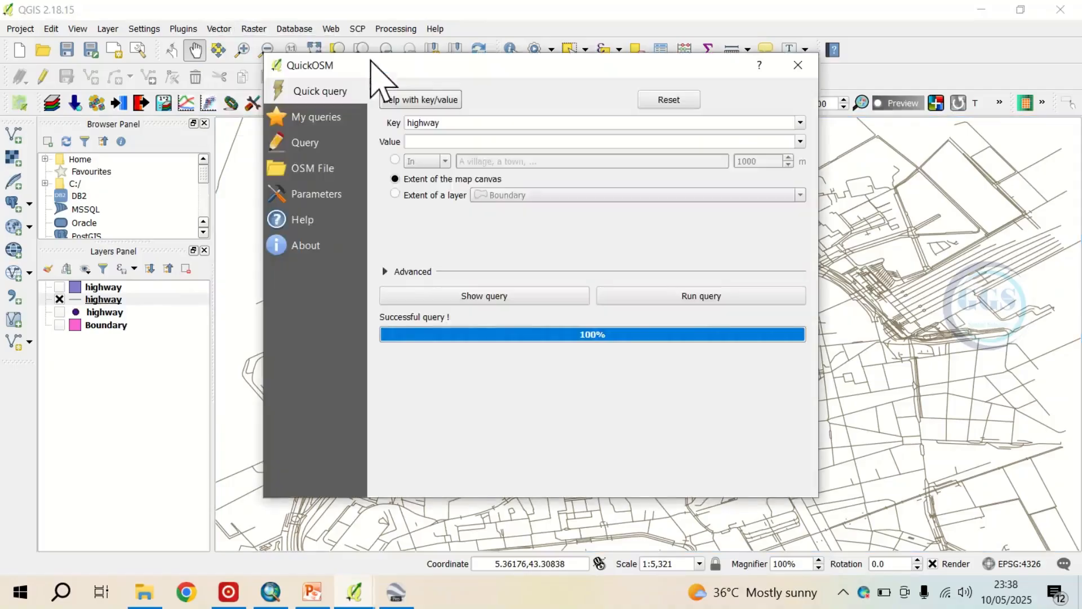
pyautogui.click(800, 123)
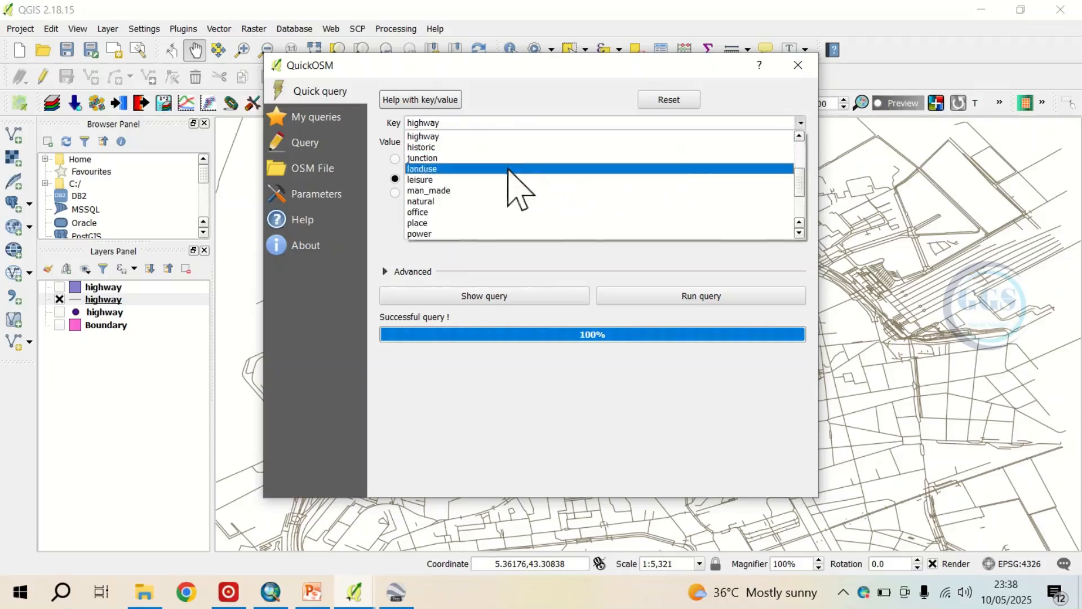
pyautogui.scroll(-3, 496, 175)
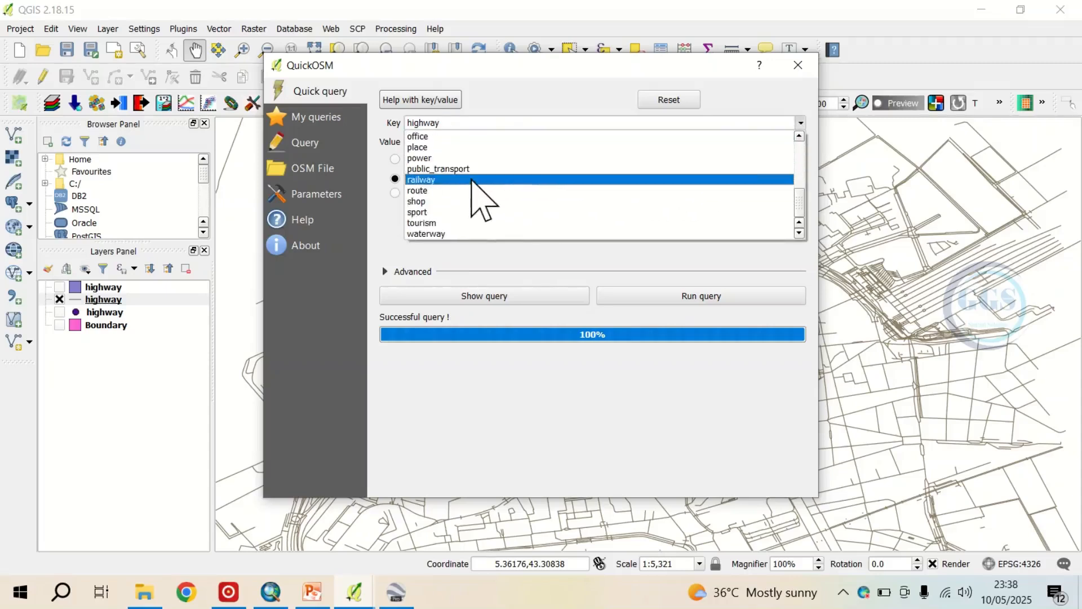
pyautogui.scroll(6, 473, 180)
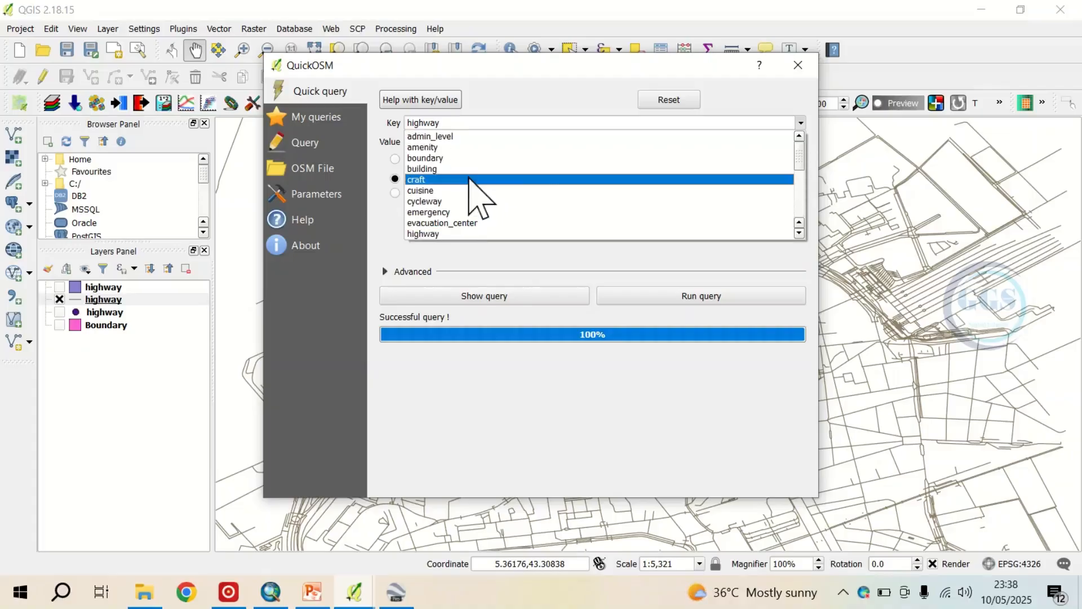
pyautogui.click(421, 148)
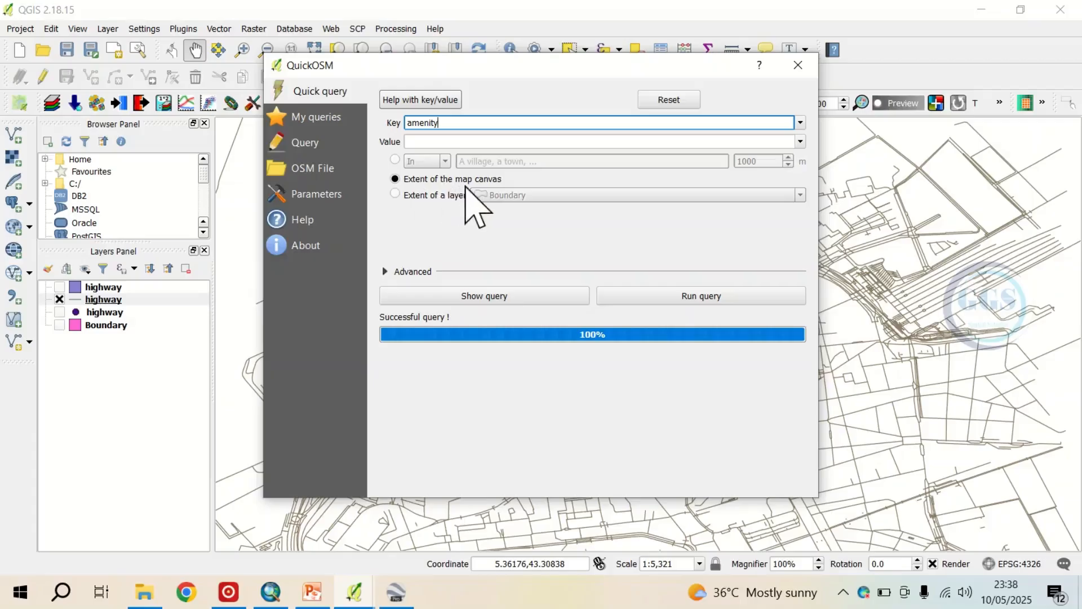
pyautogui.click(676, 296)
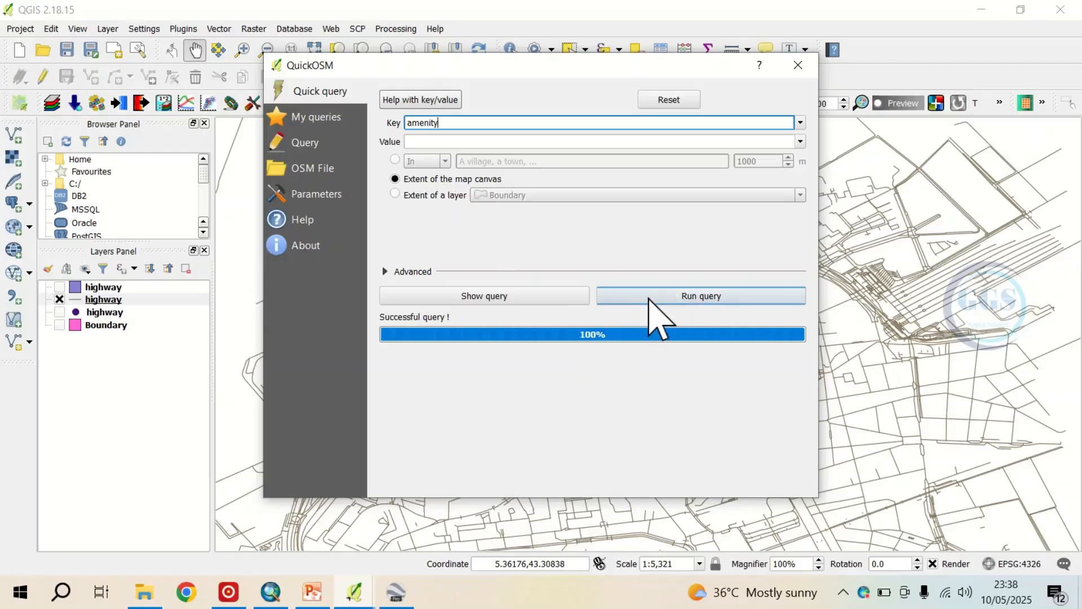
pyautogui.click(651, 297)
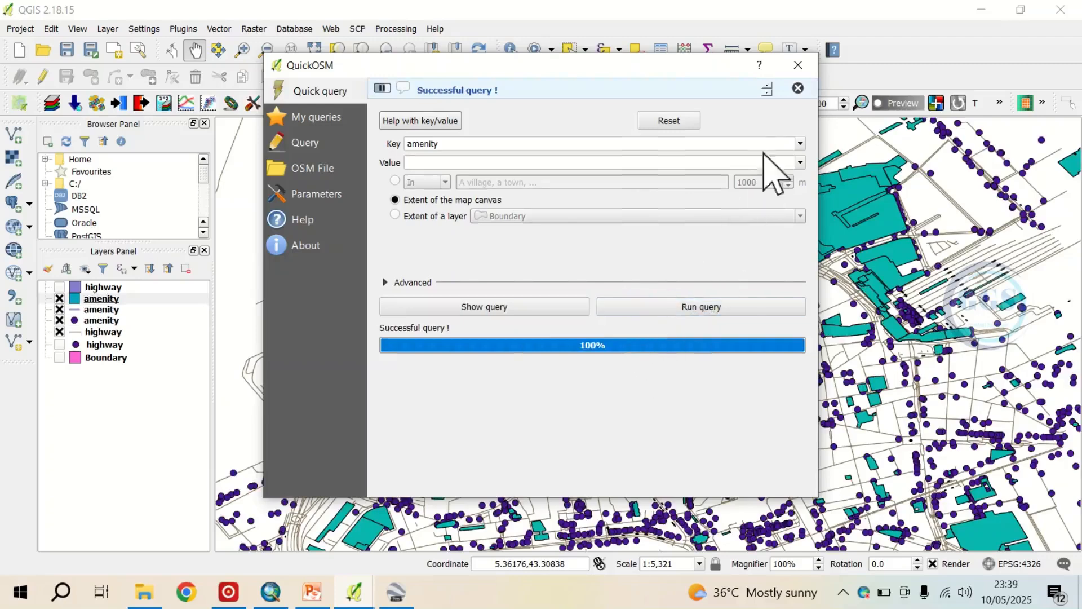
pyautogui.click(798, 66)
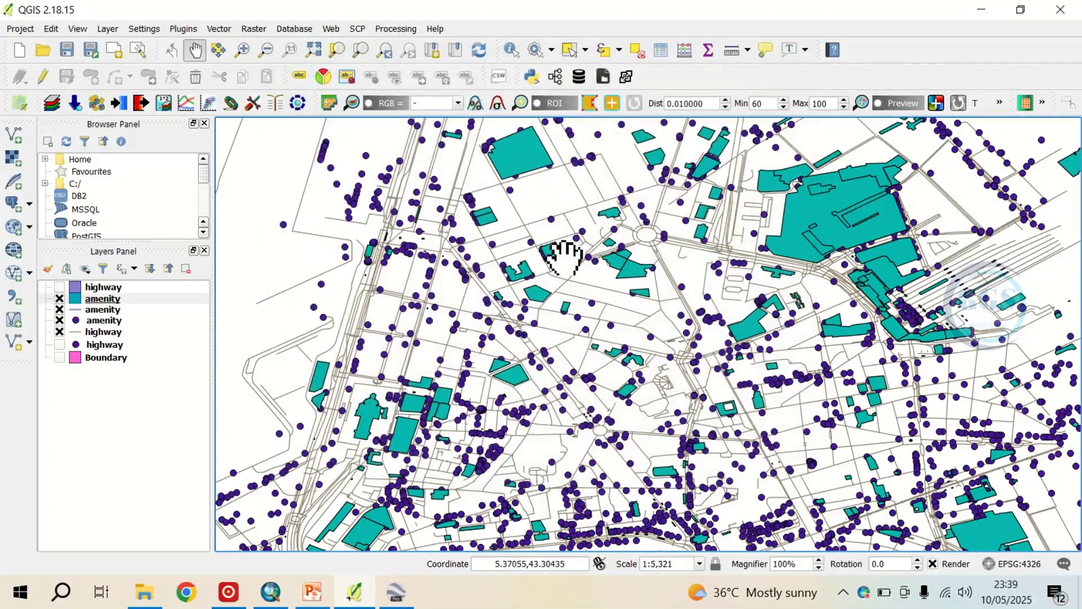
# - Examine the attribute table of the amenity polygon layer
pyautogui.rightClick(97, 303)
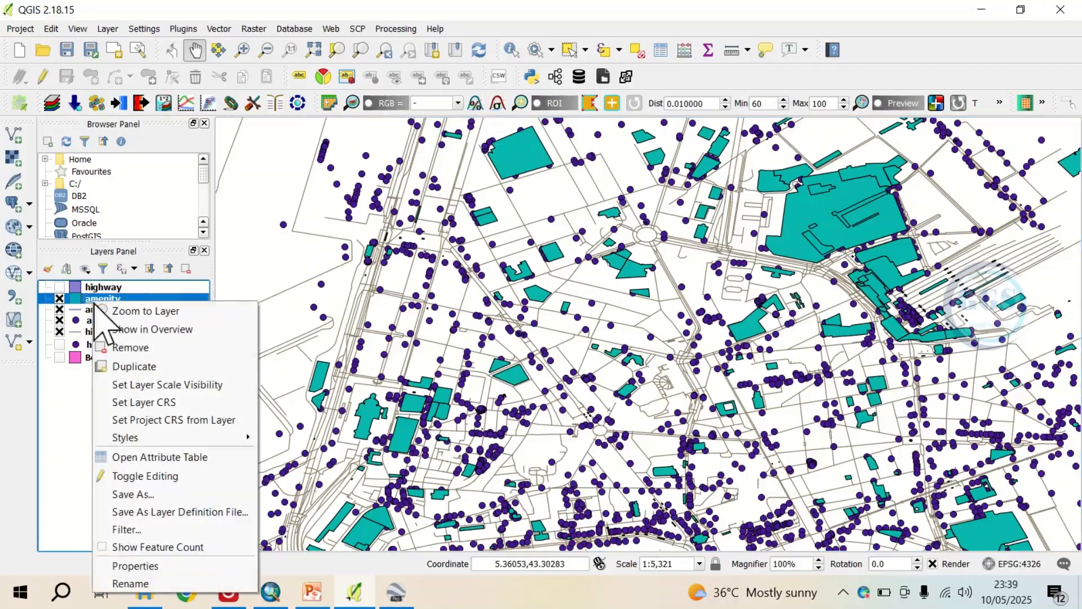
pyautogui.click(160, 458)
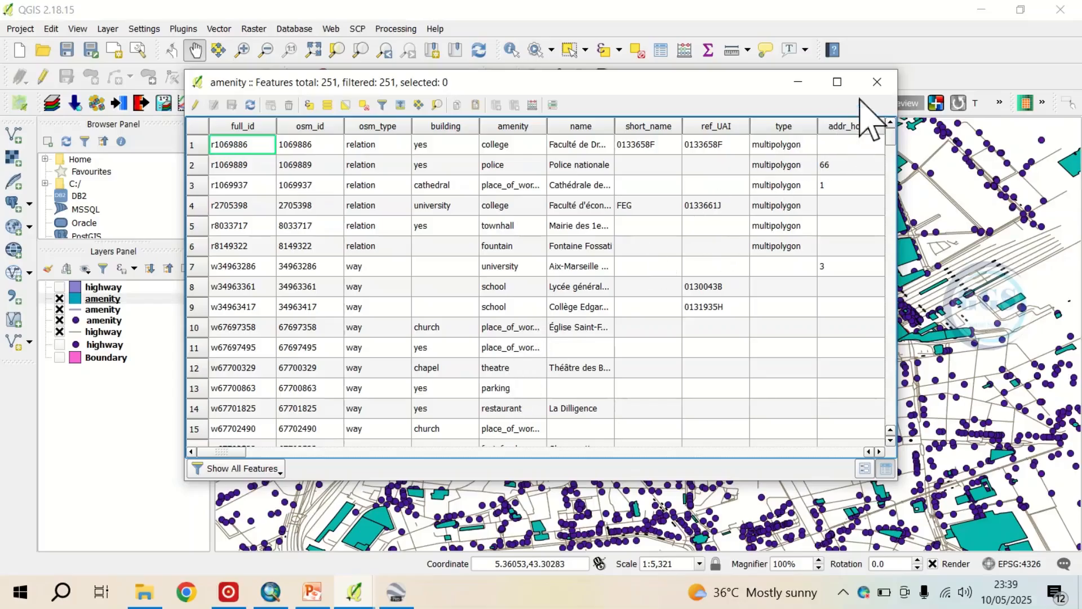
pyautogui.click(877, 83)
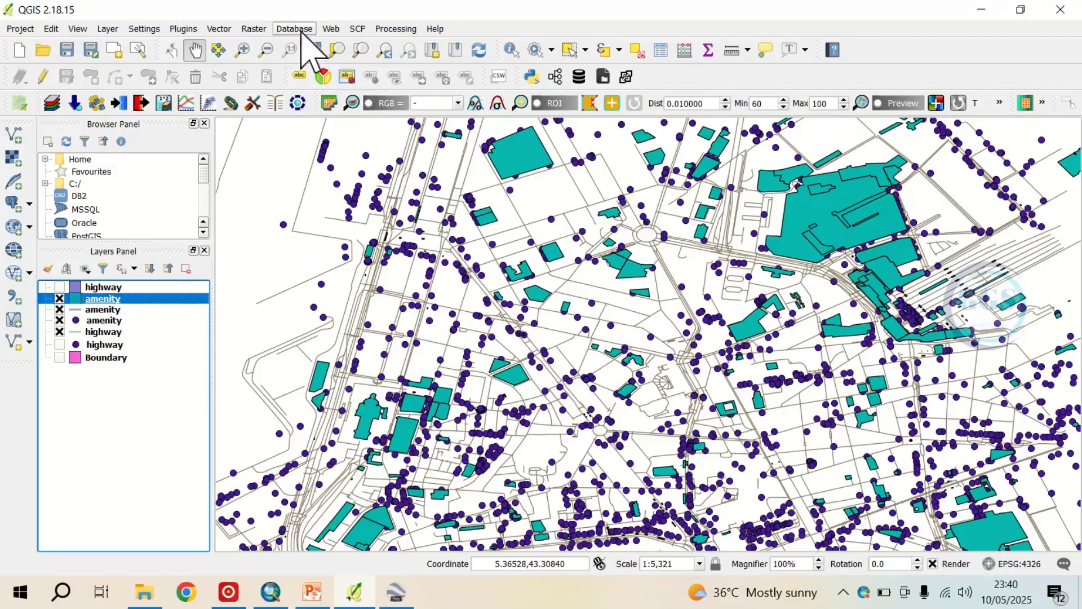
# - Run a QuickOSM quick query for the landuse key with no value, limited to the map canvas extent
pyautogui.click(216, 30)
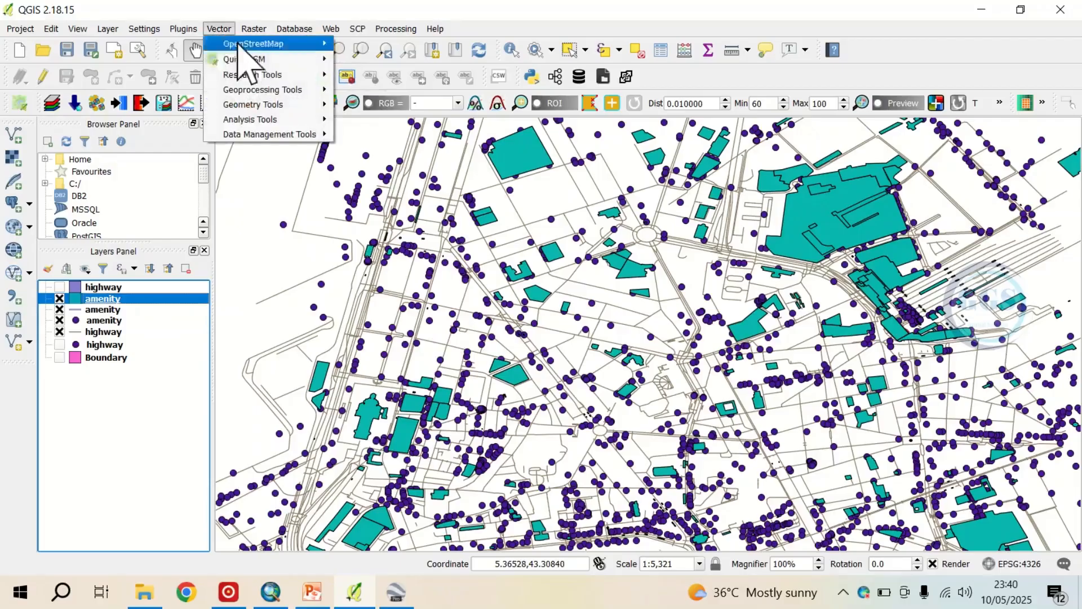
pyautogui.moveTo(255, 61)
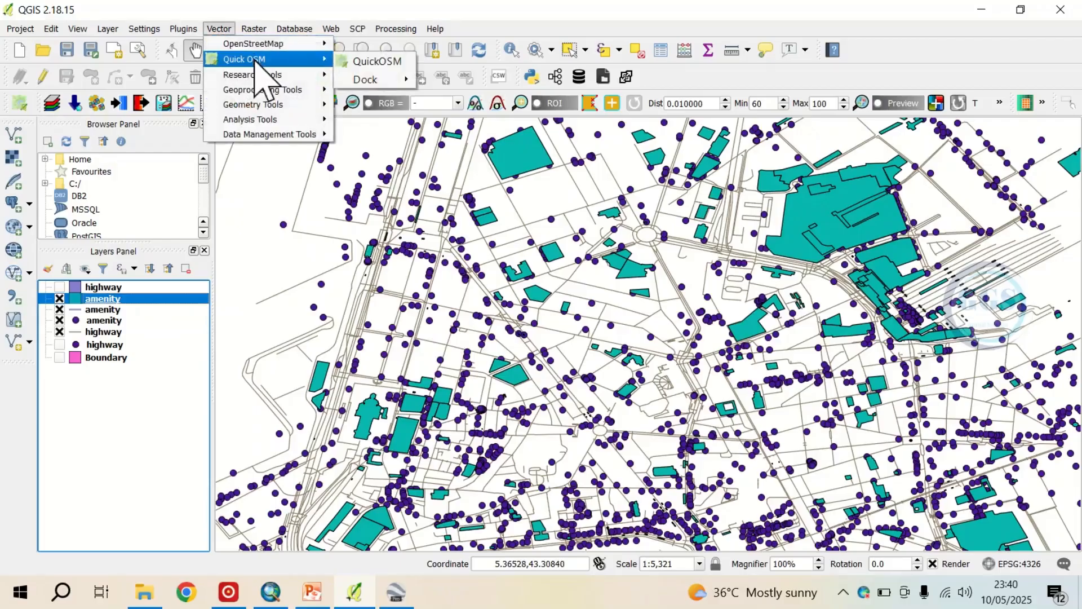
pyautogui.click(375, 61)
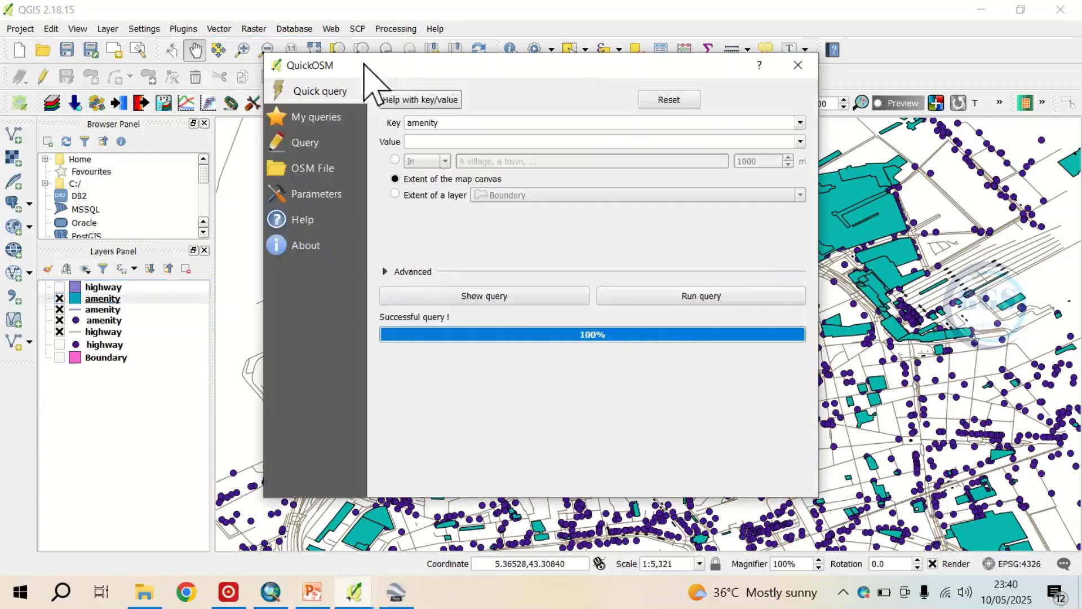
pyautogui.click(800, 122)
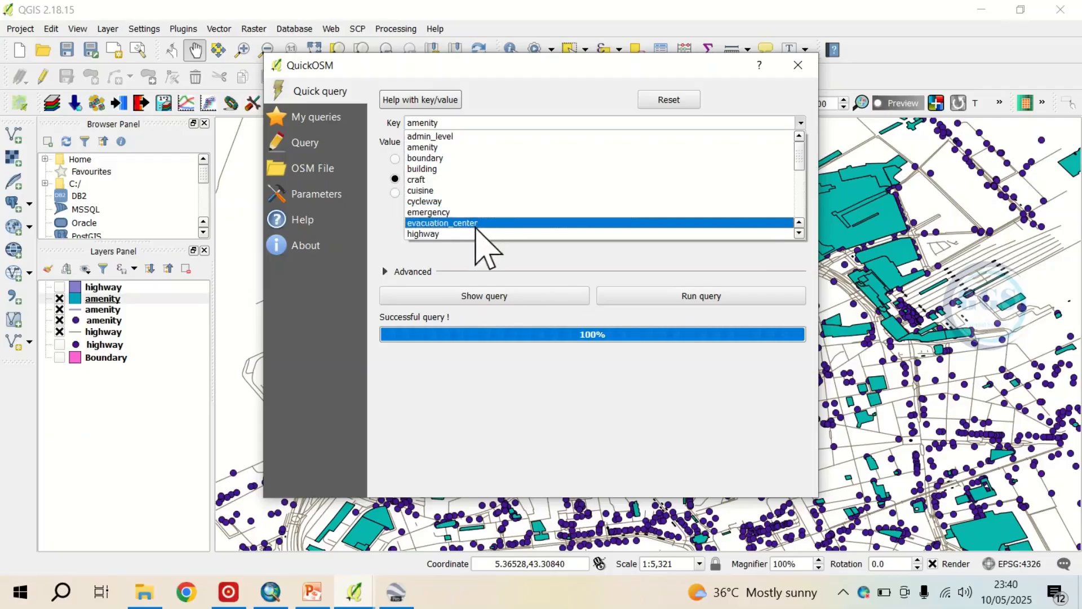
pyautogui.scroll(-1, 479, 231)
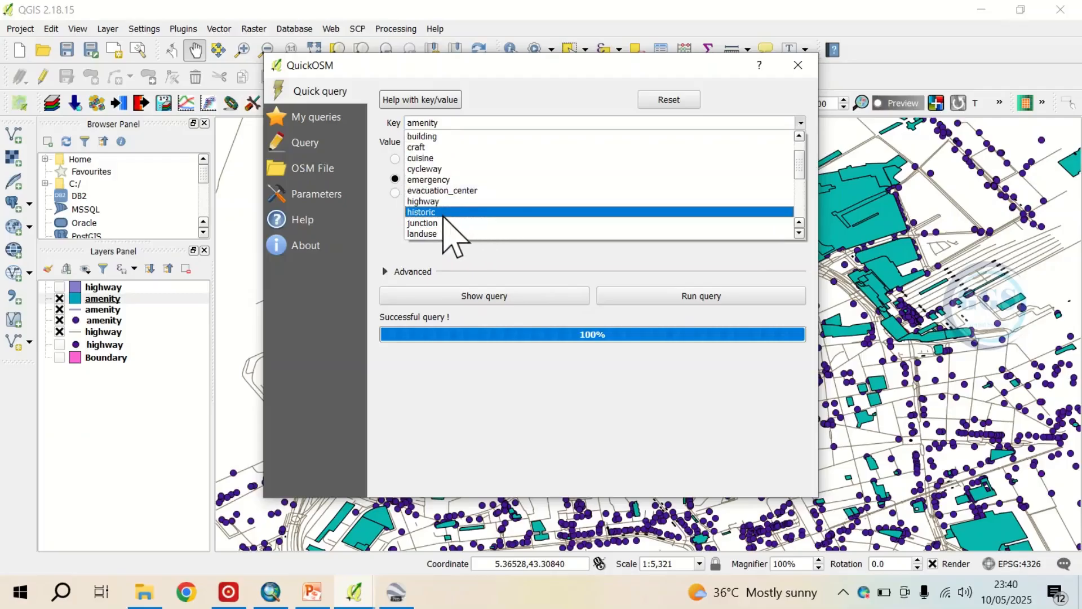
pyautogui.scroll(-1, 448, 217)
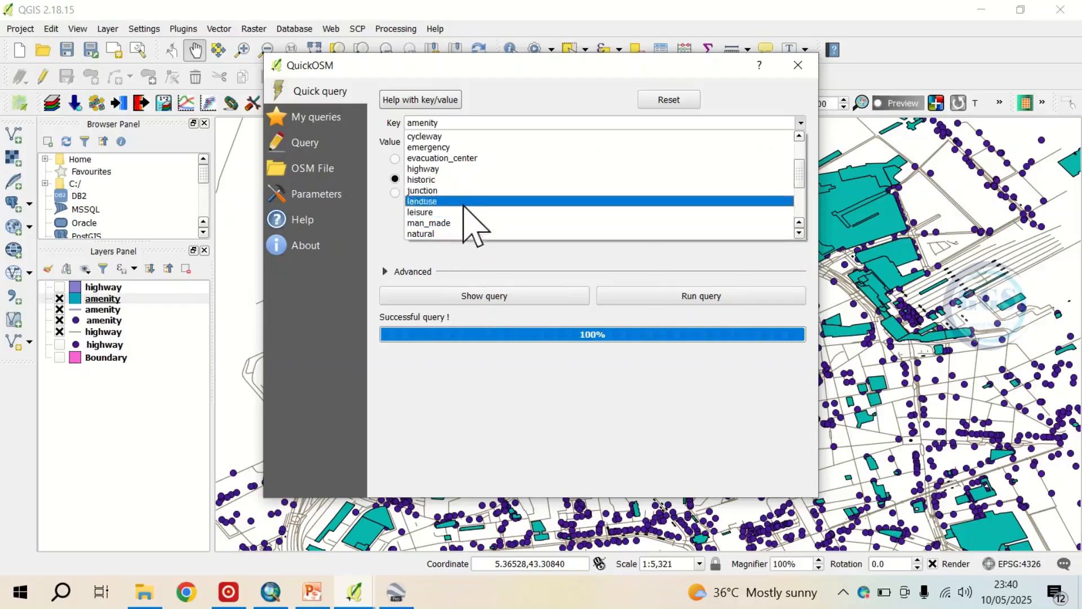
pyautogui.scroll(-2, 460, 177)
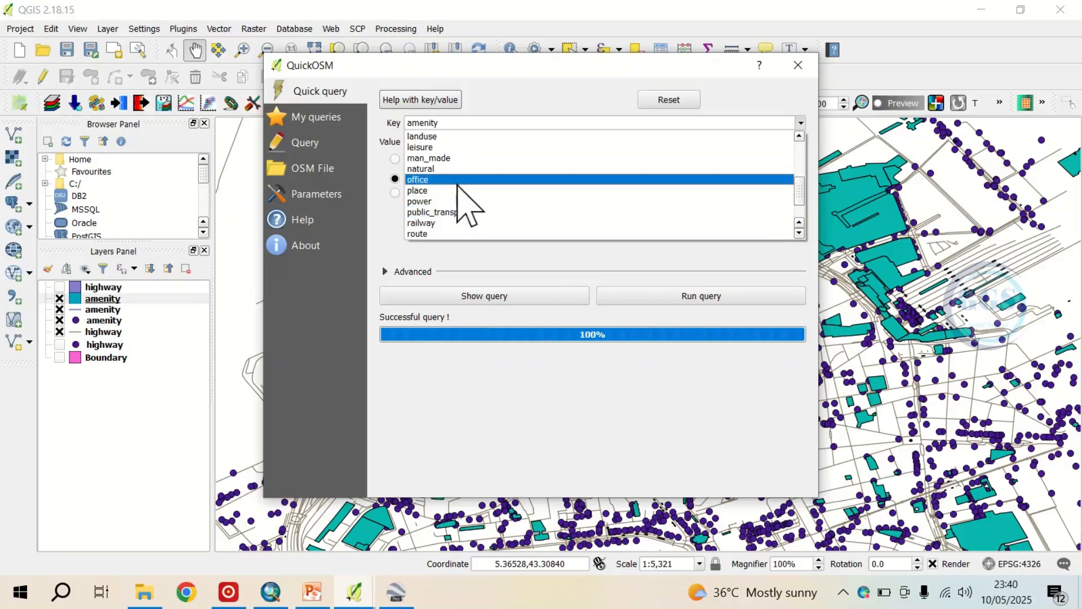
pyautogui.scroll(1, 462, 201)
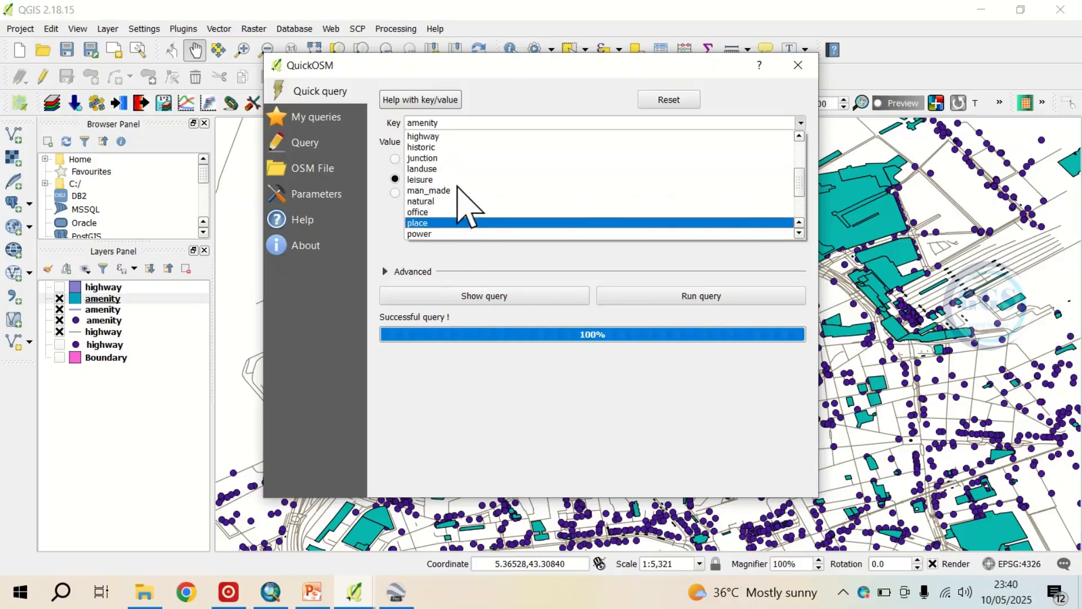
pyautogui.click(429, 169)
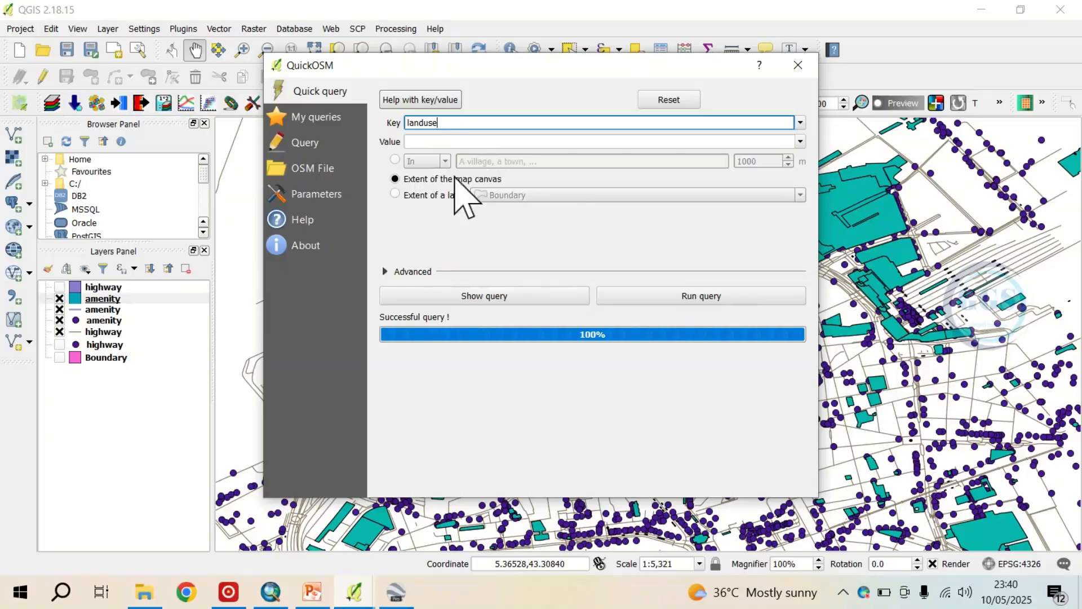
pyautogui.click(693, 297)
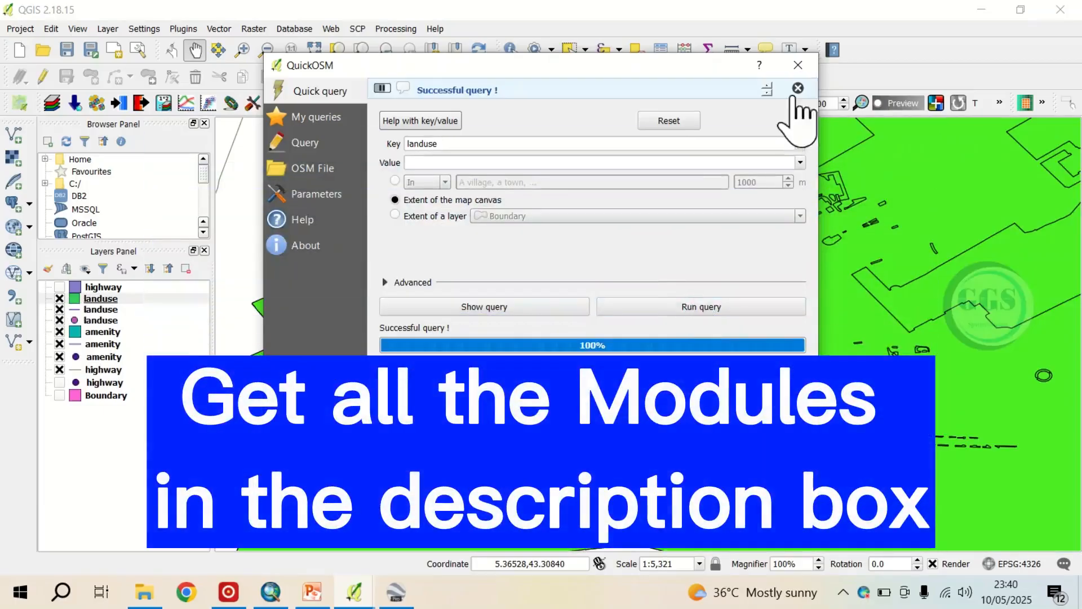
pyautogui.click(797, 65)
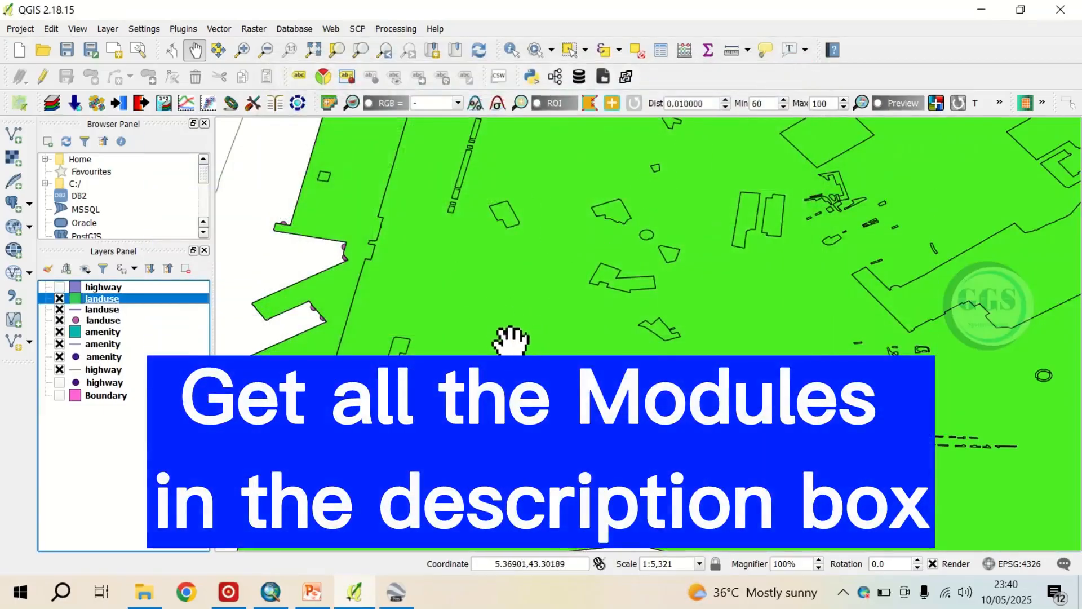
# - Examine the attribute table of the landuse polygon layer, including its landuse and name columns
pyautogui.rightClick(106, 302)
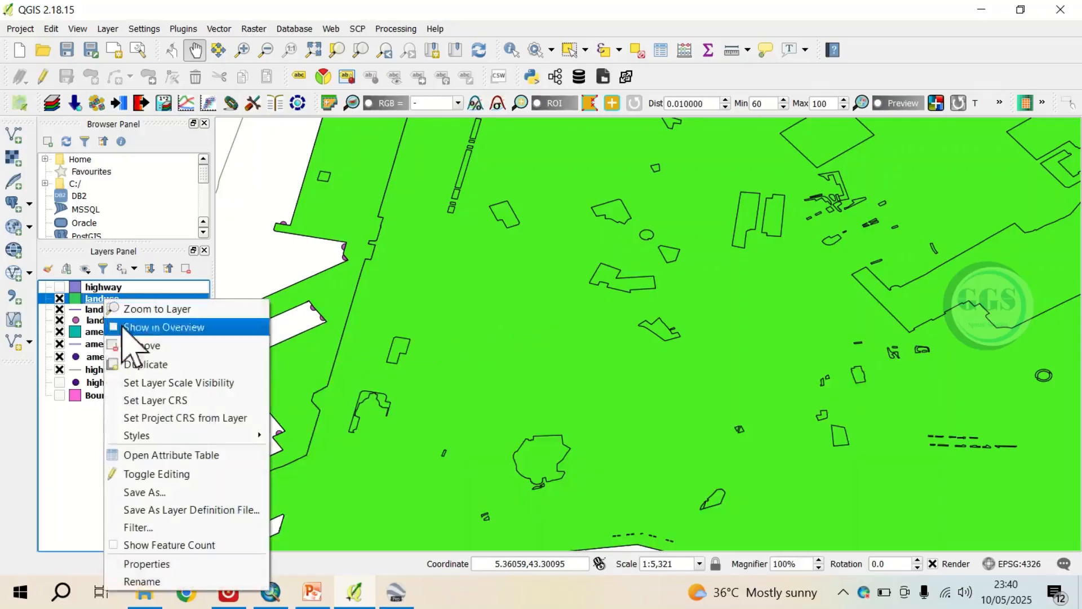
pyautogui.click(190, 455)
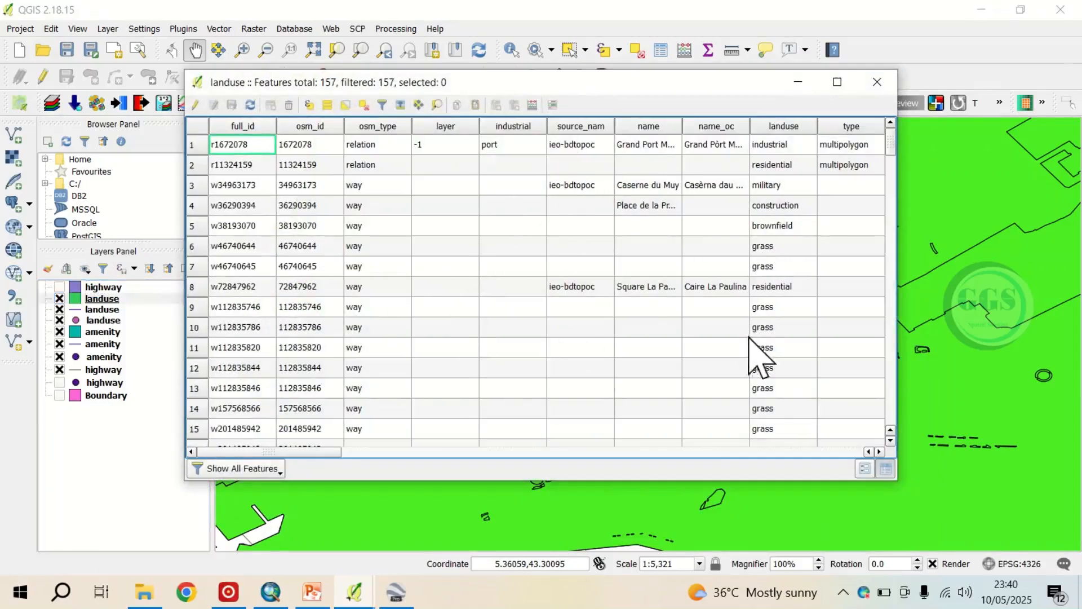
pyautogui.click(877, 82)
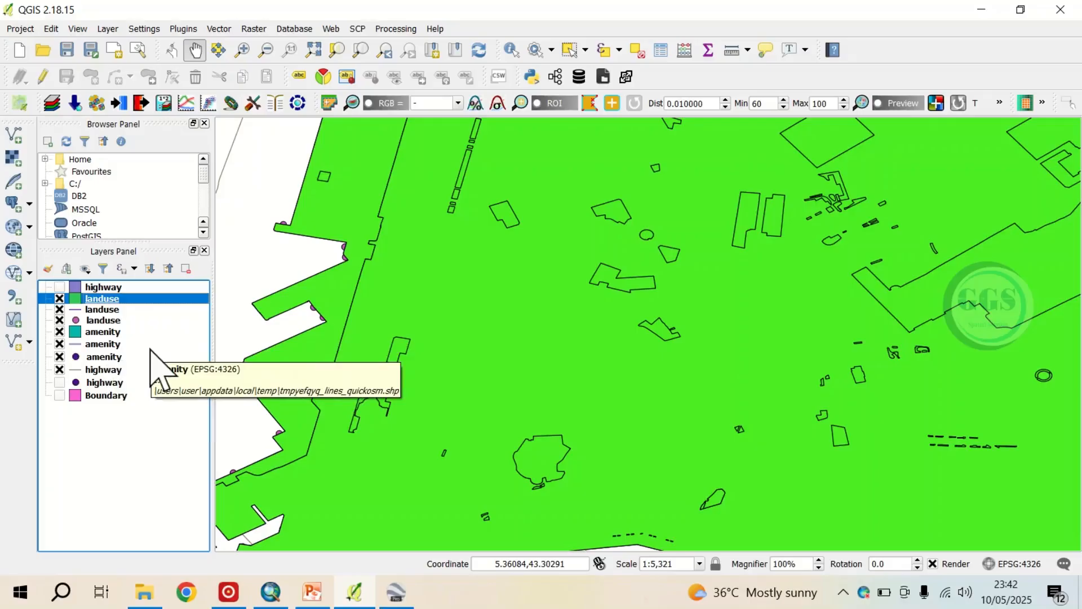
# - Hide the landuse polygon layer on the map, leaving the other landuse, amenity and highway line layers displayed
pyautogui.click(313, 592)
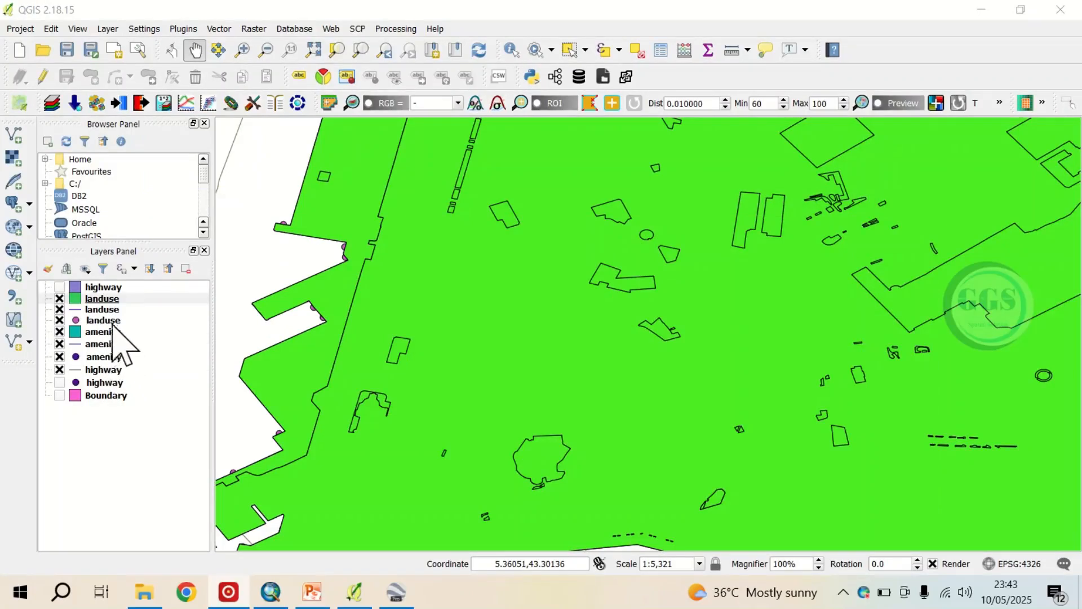
pyautogui.click(59, 298)
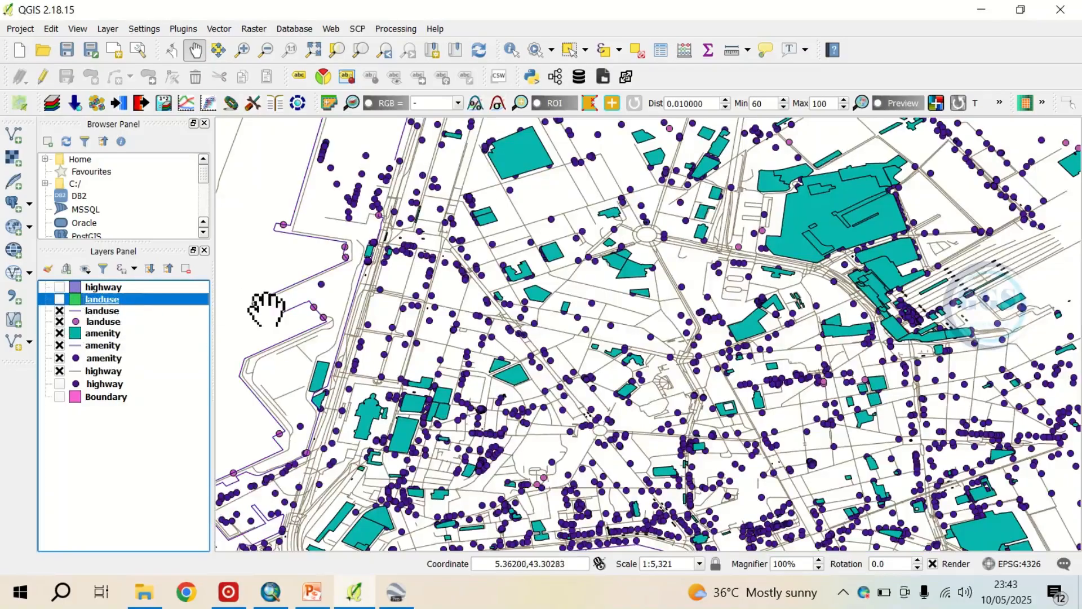